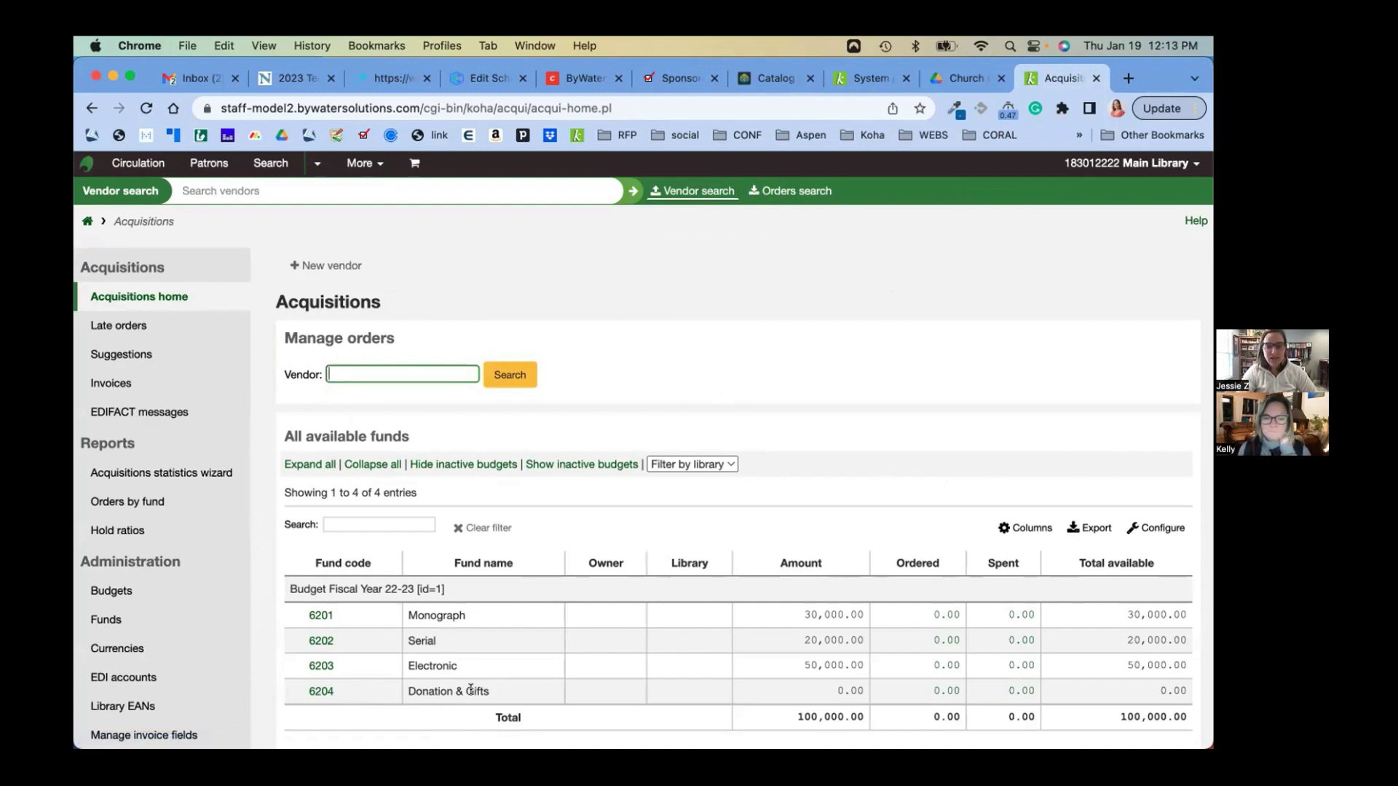
Open the Fiscal Year 22-23 fund list, review the Donation & Gifts edit form, then cancel without saving
left_click(318, 693)
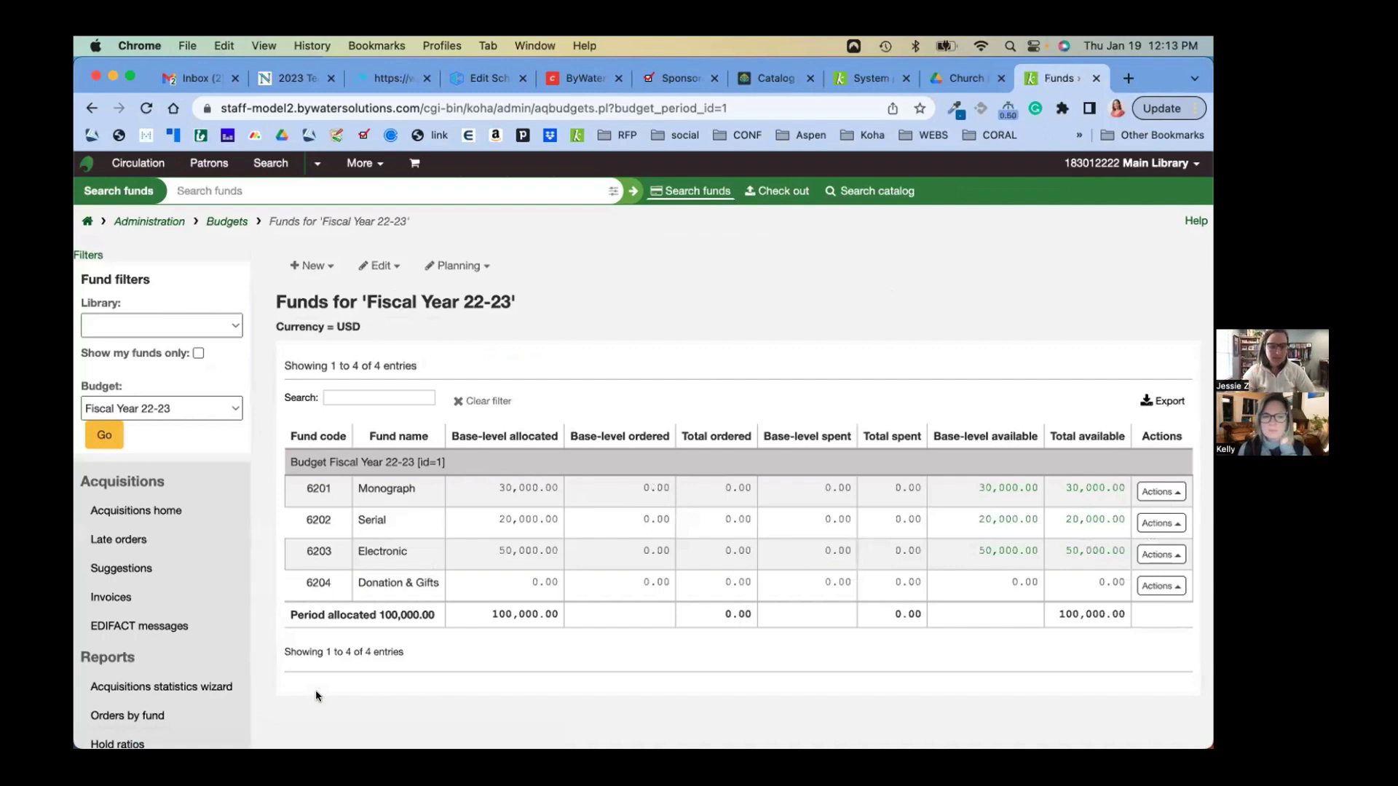
left_click_drag(357, 580, 450, 581)
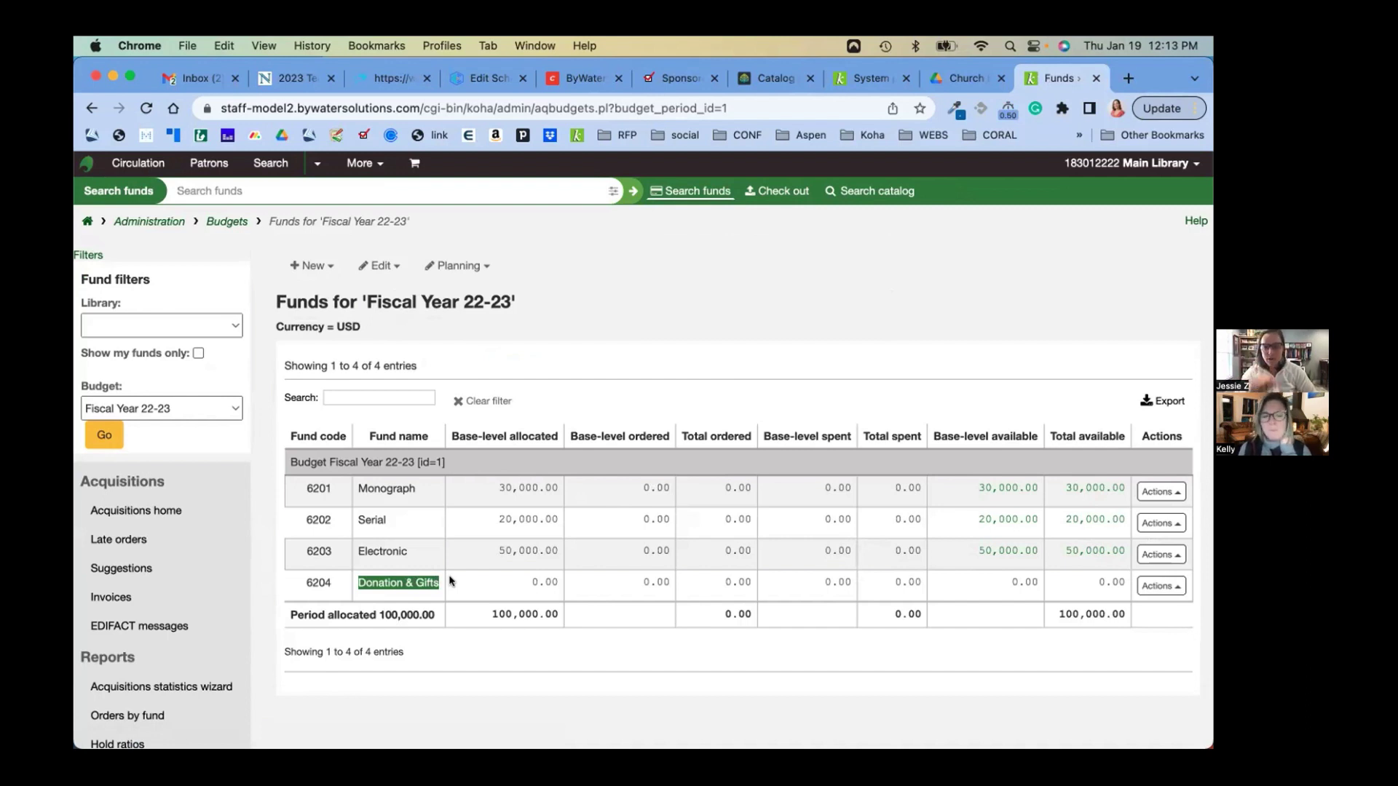
left_click(1163, 586)
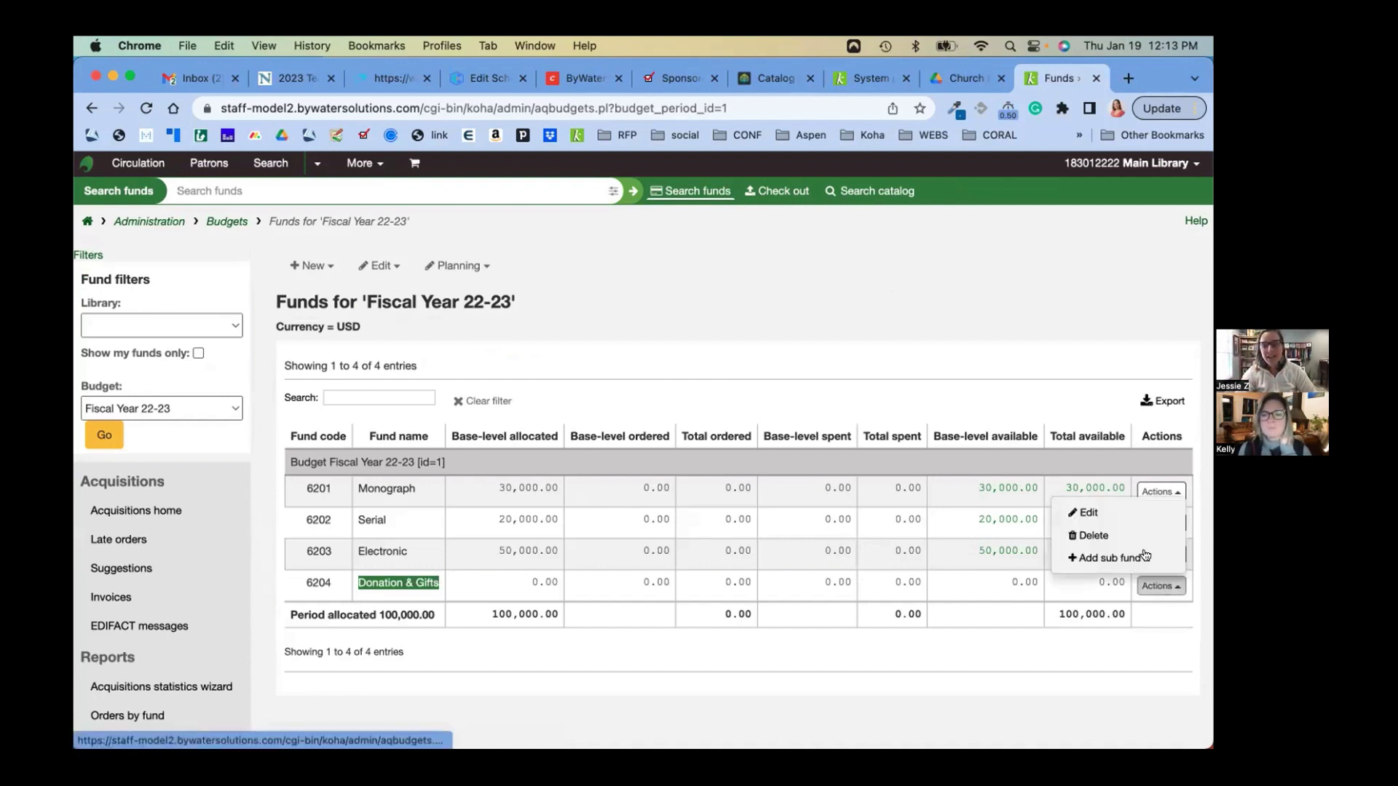
left_click(1137, 514)
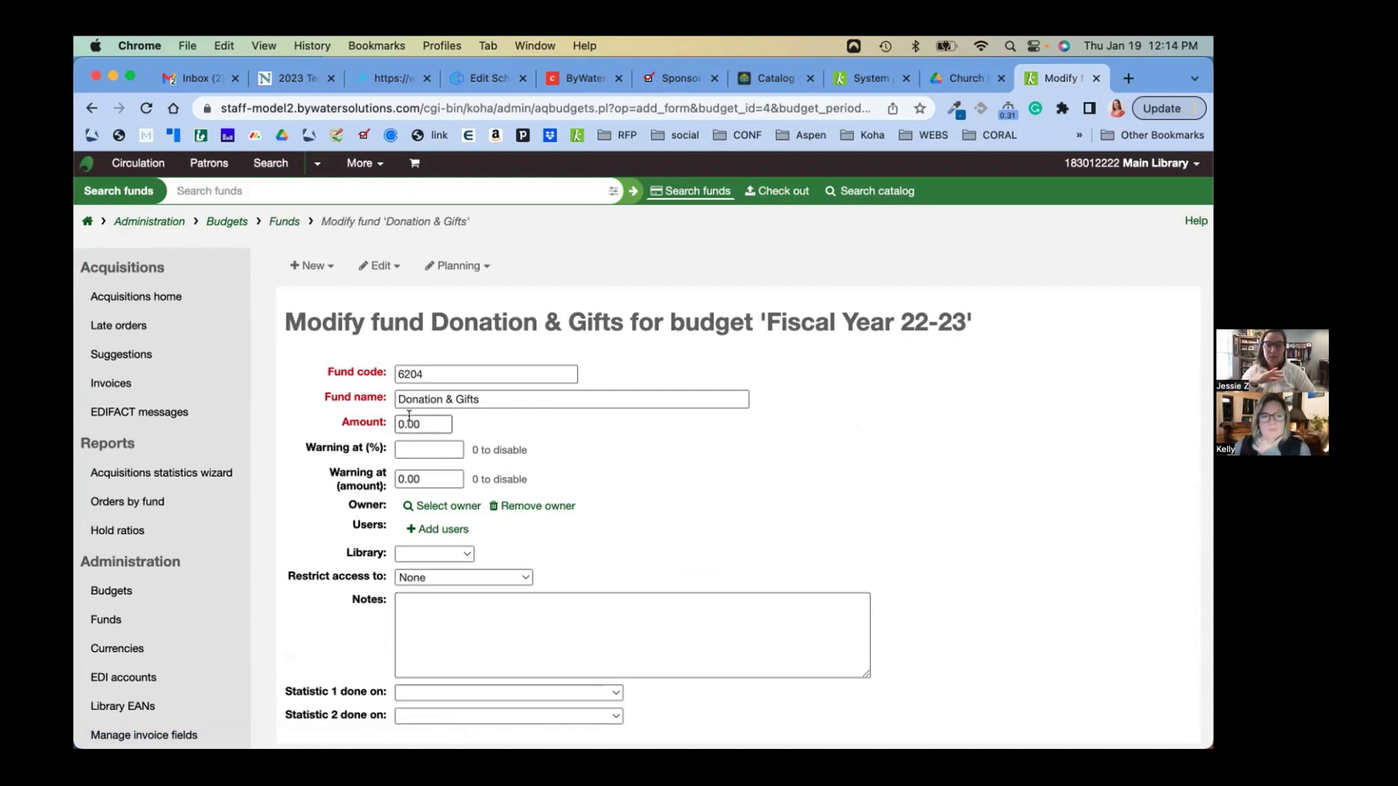
scroll(720, 510, "down", 3)
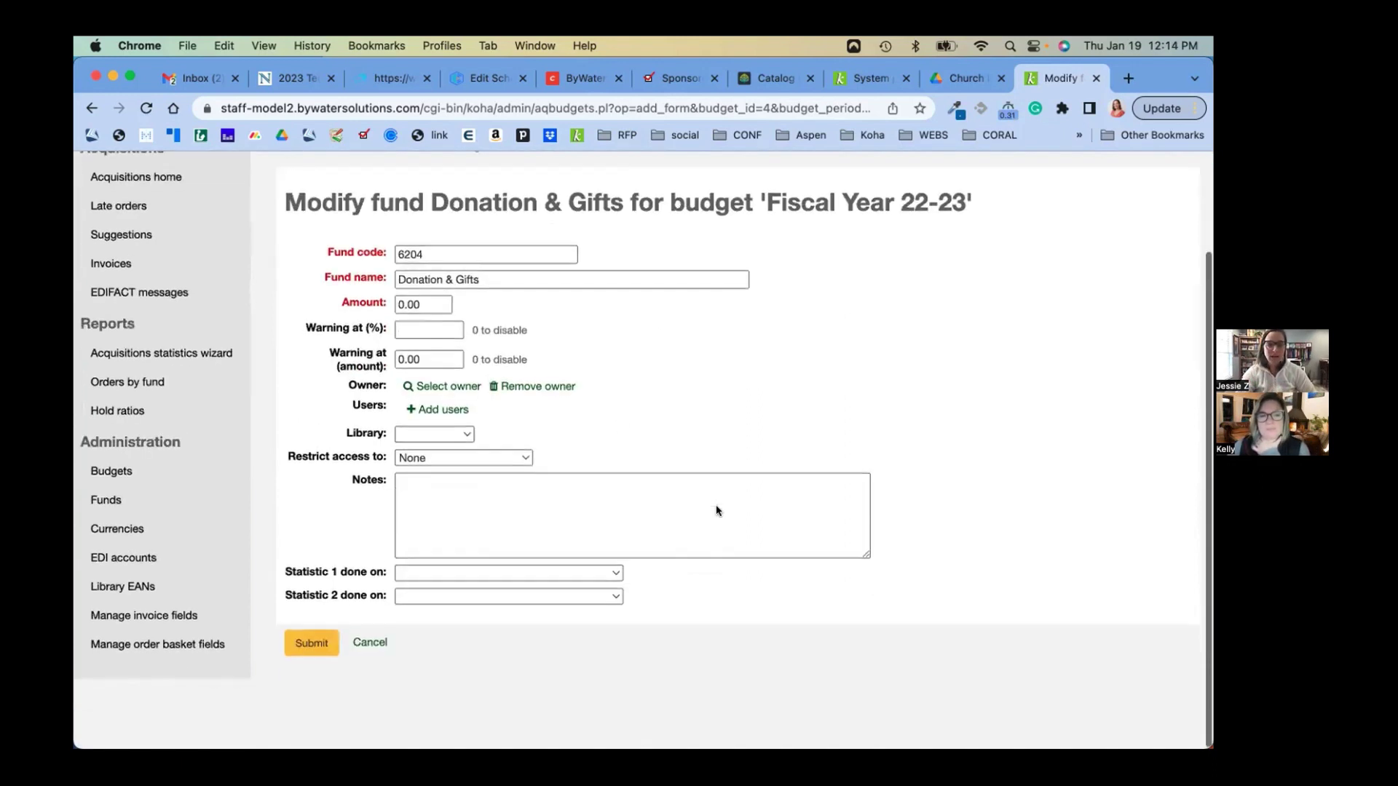
left_click(571, 522)
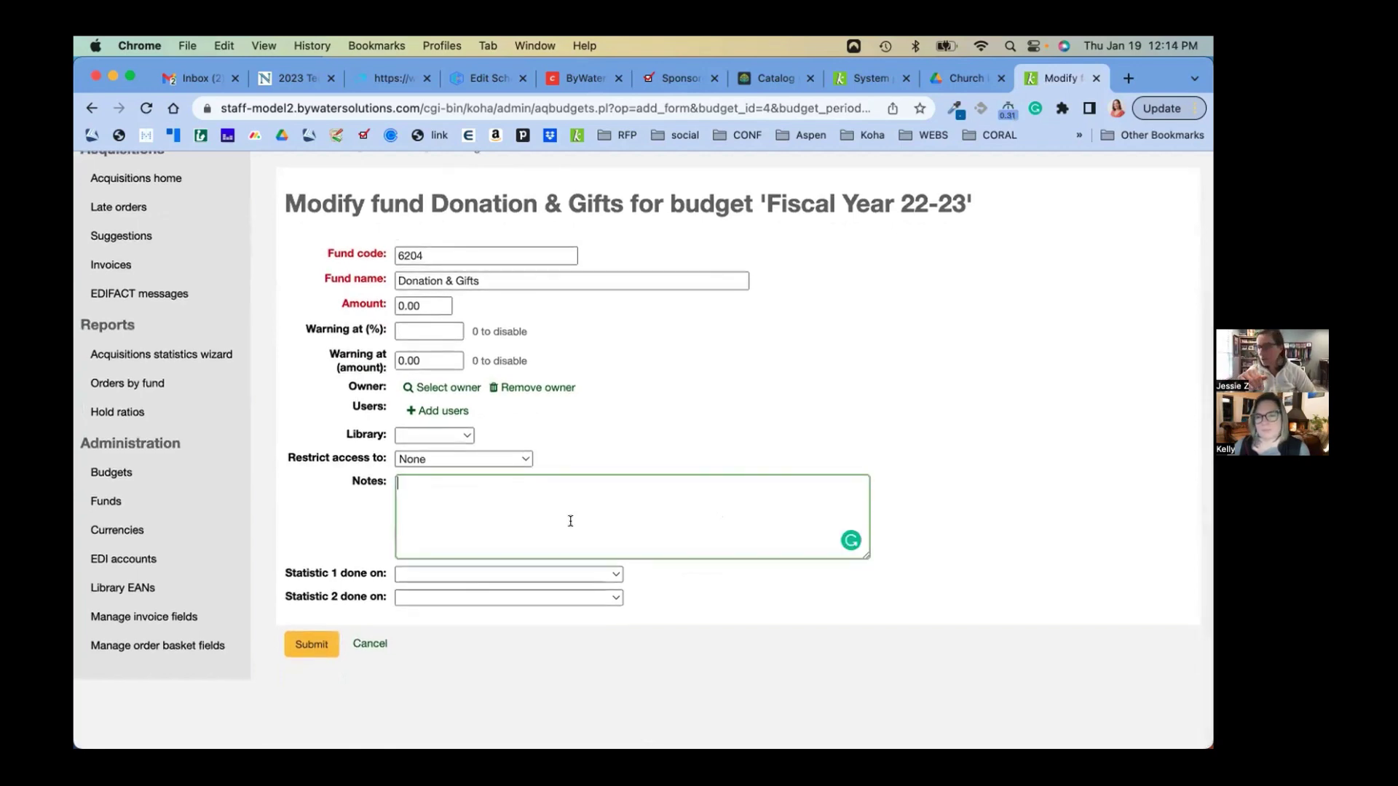
left_click(370, 644)
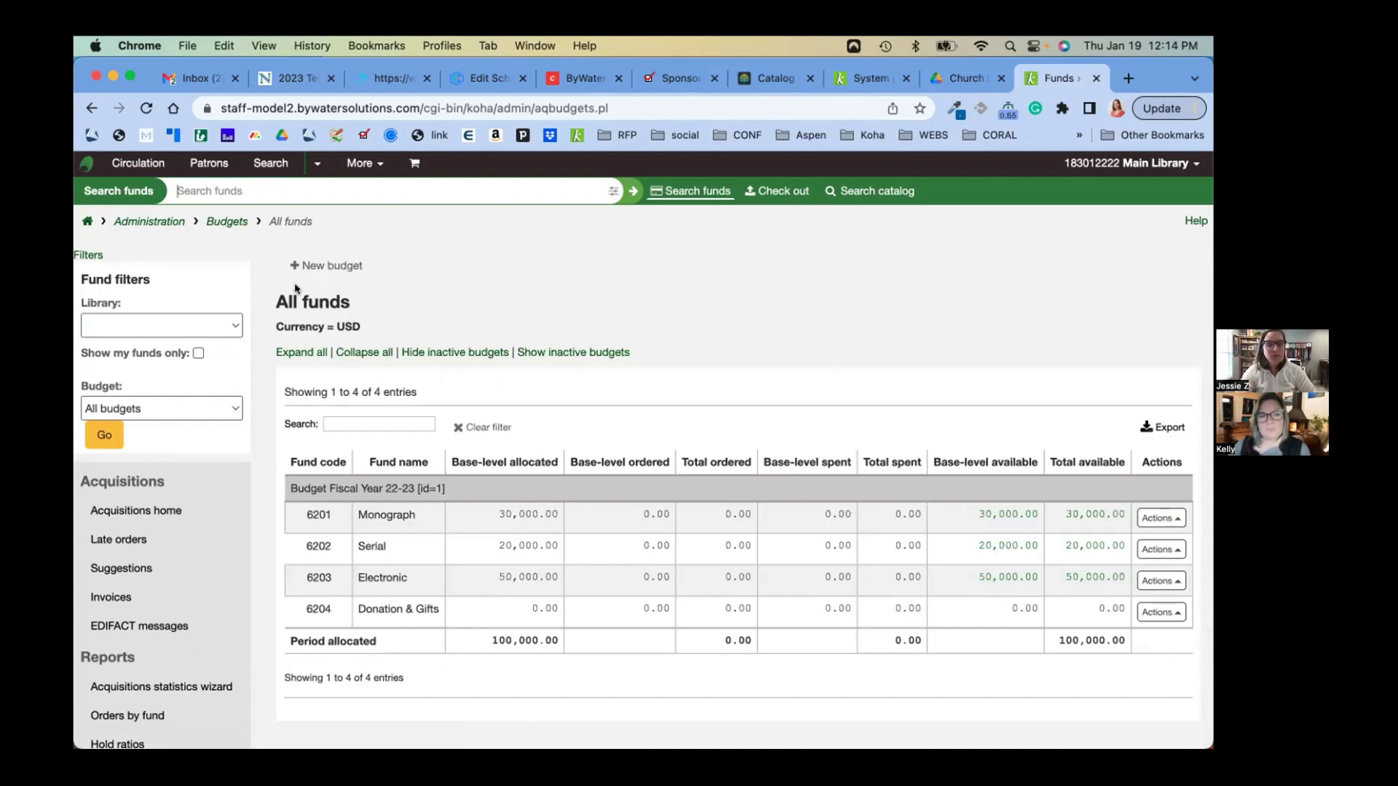
From Acquisitions home, run an empty vendor search to list all 6 vendors
left_click(142, 510)
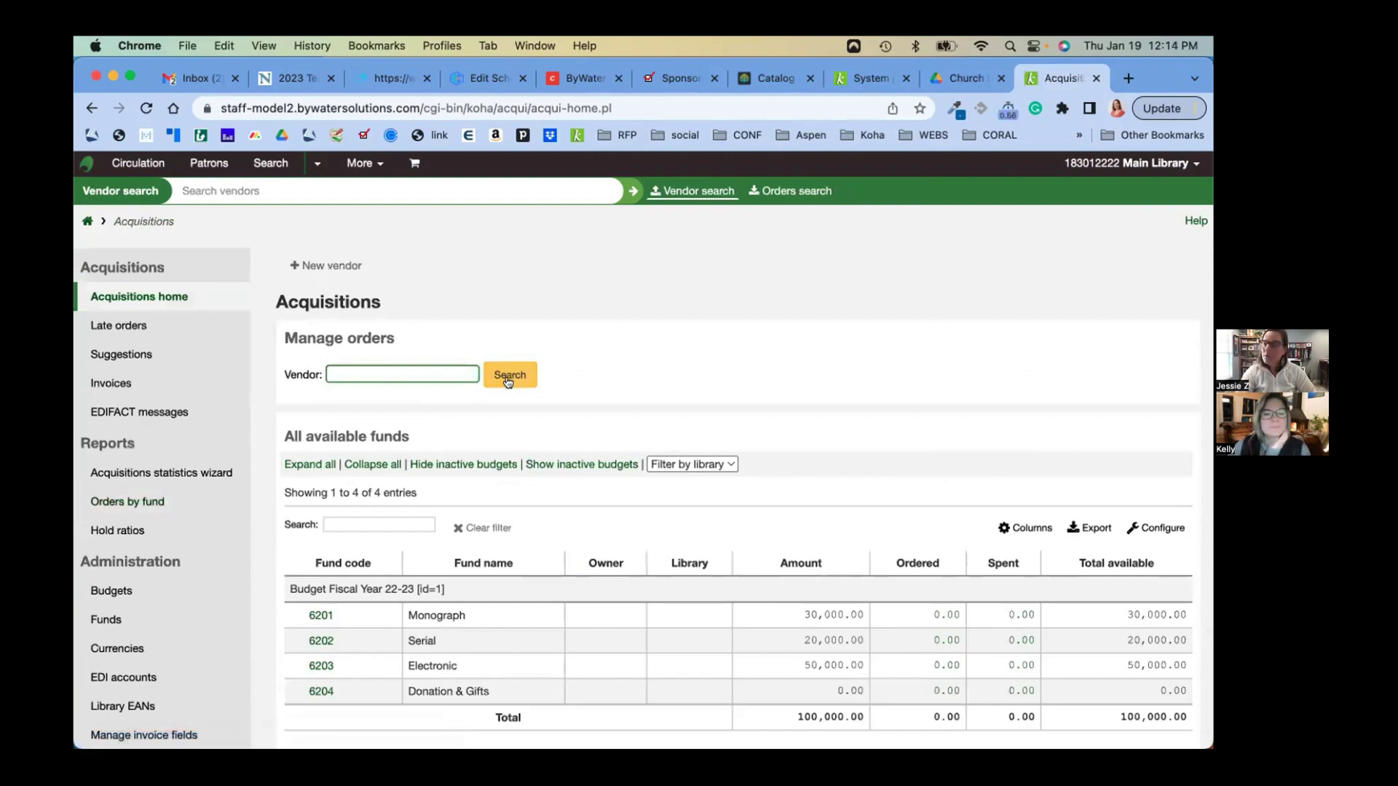
left_click(508, 379)
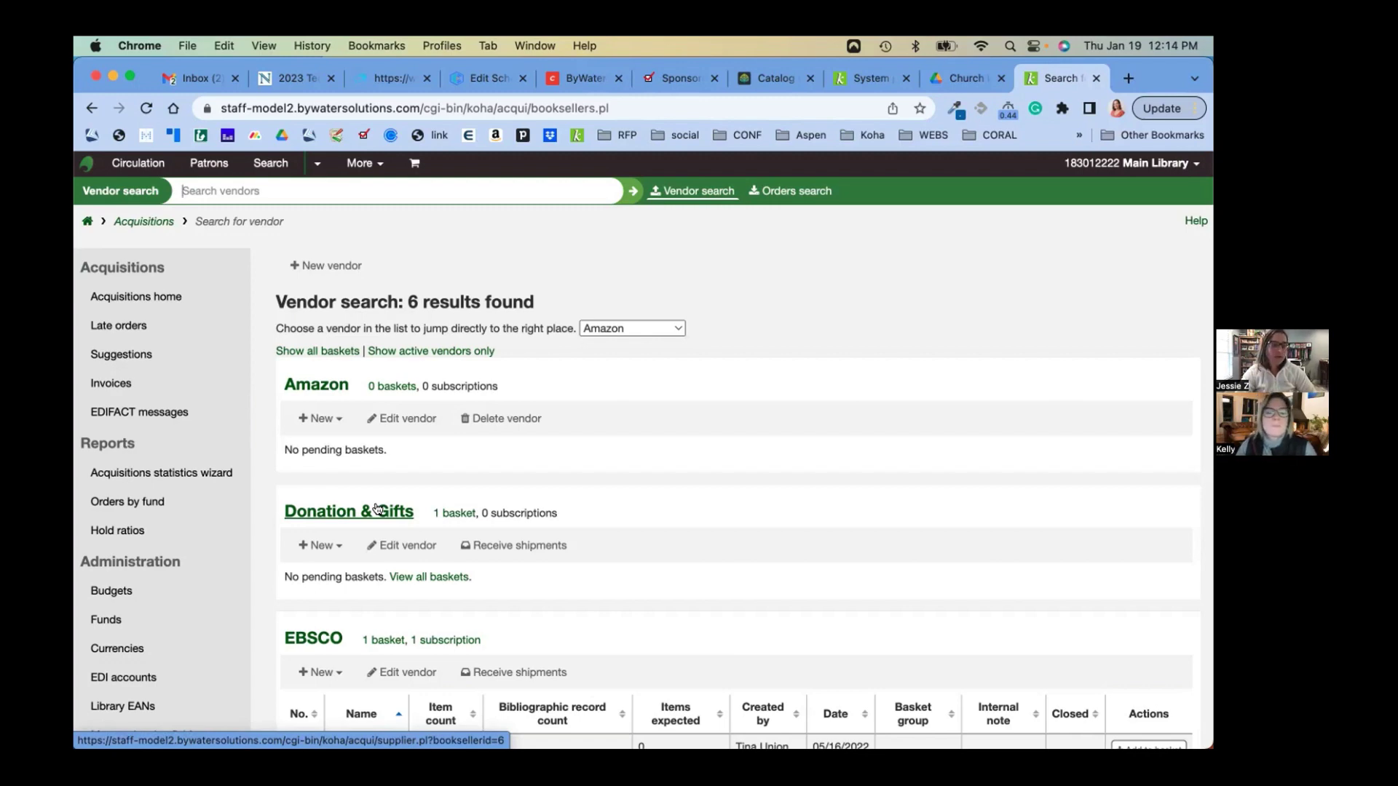
Show all of the Donation & Gifts vendor's baskets, including closed ones, and open the donor-named basket
left_click(377, 509)
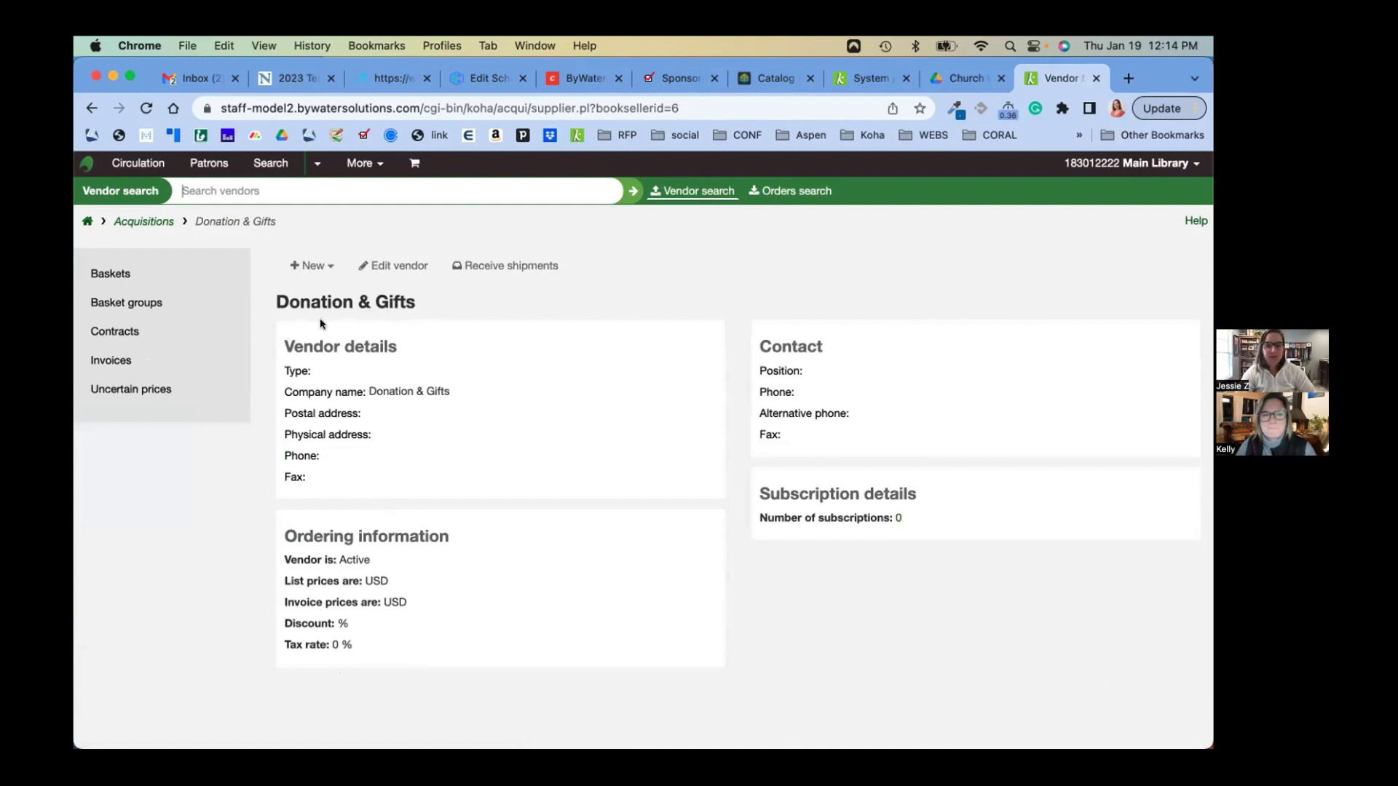
triple_click(441, 309)
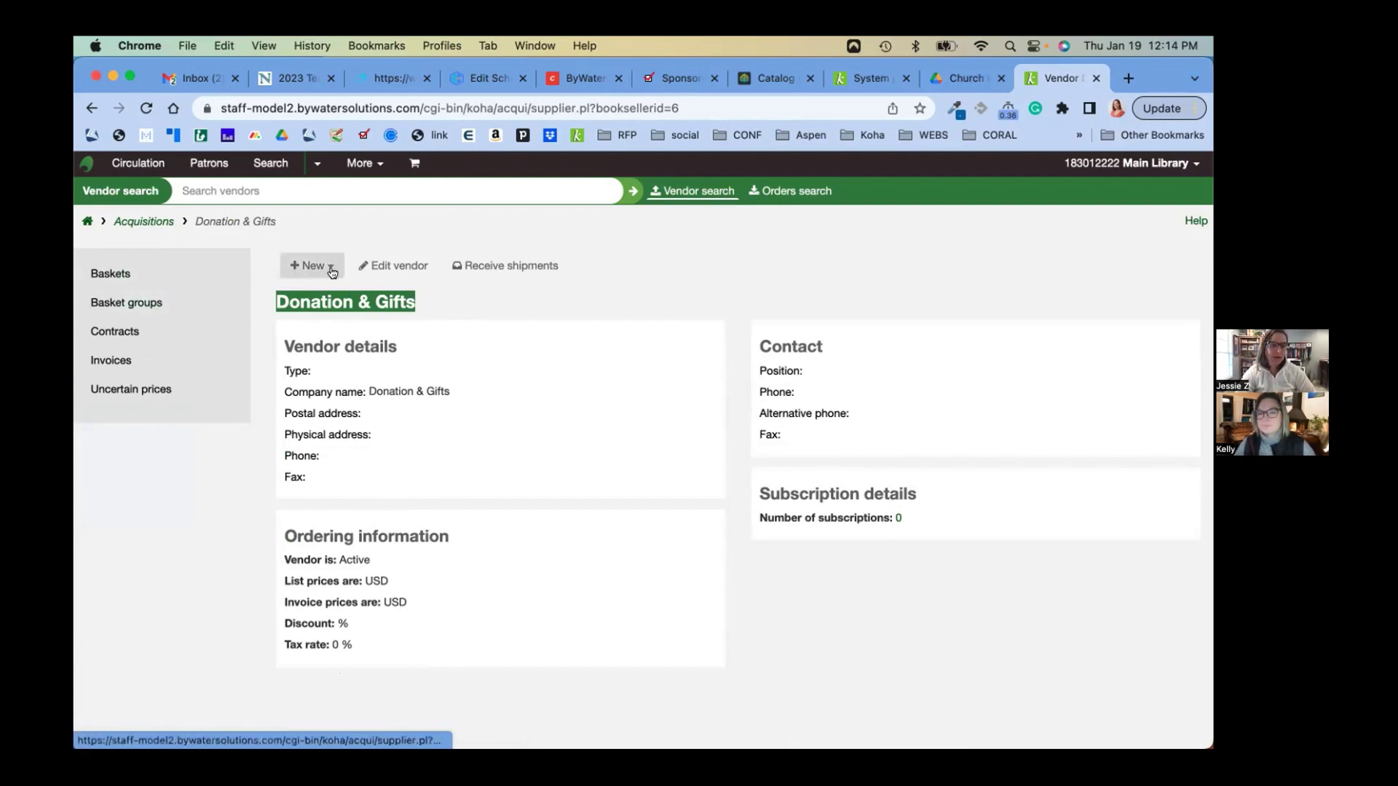
left_click(149, 274)
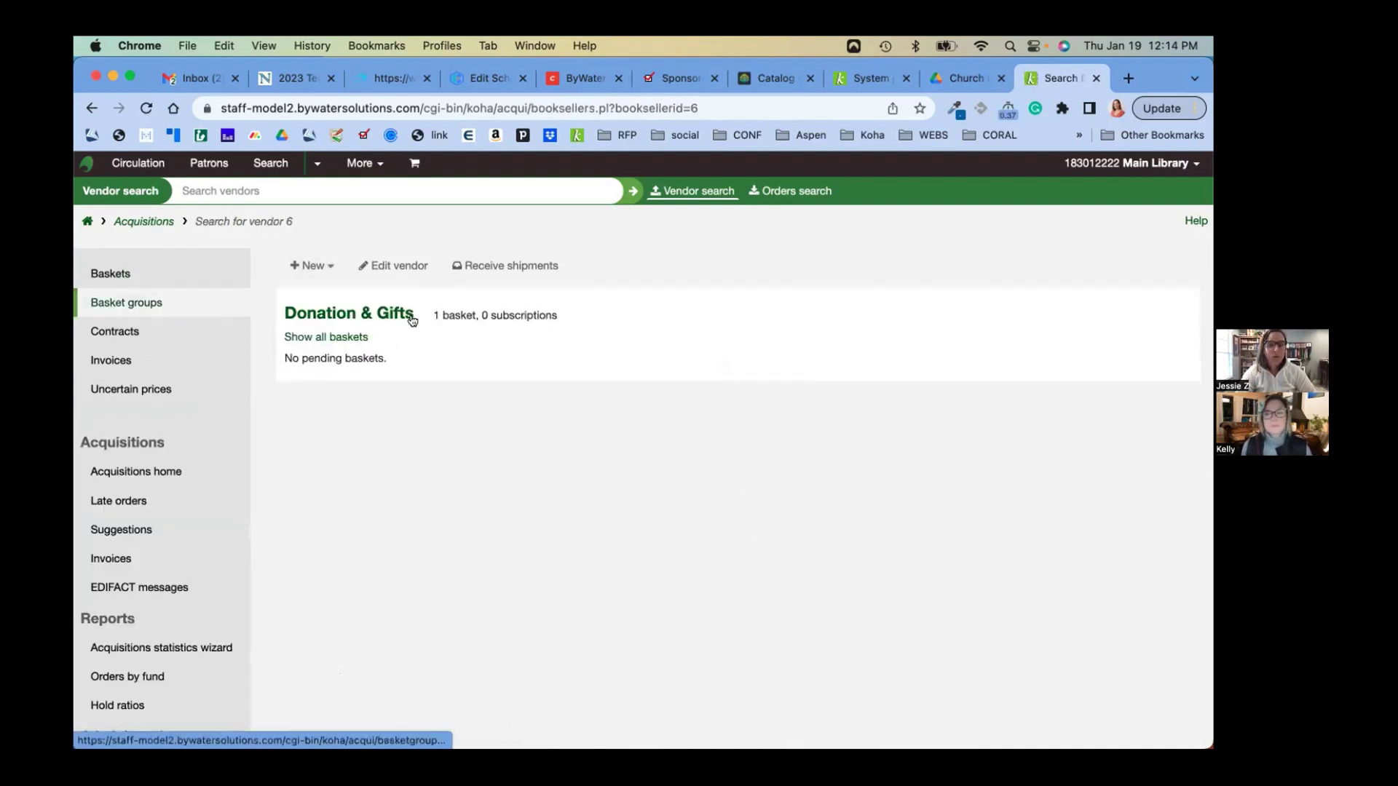
left_click(335, 337)
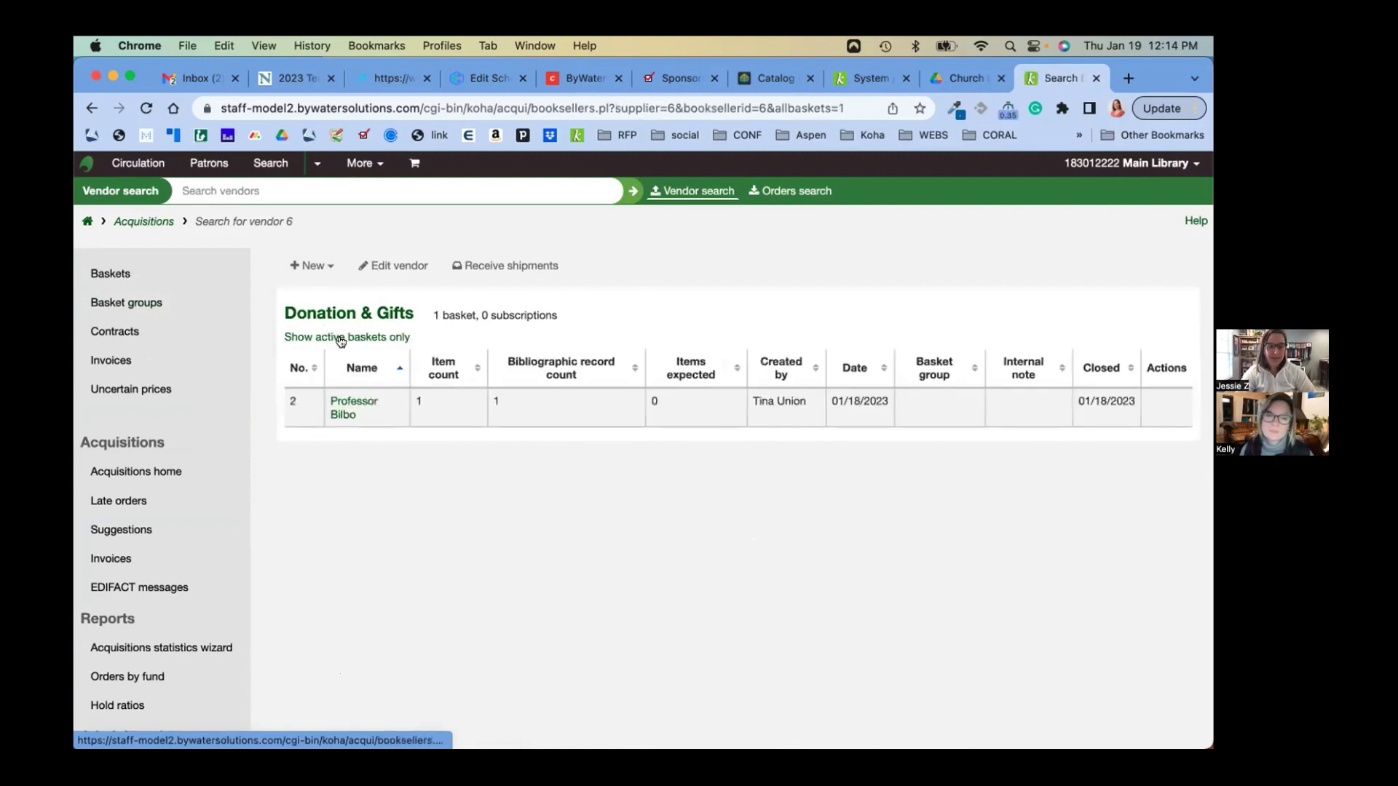
left_click_drag(322, 392, 376, 412)
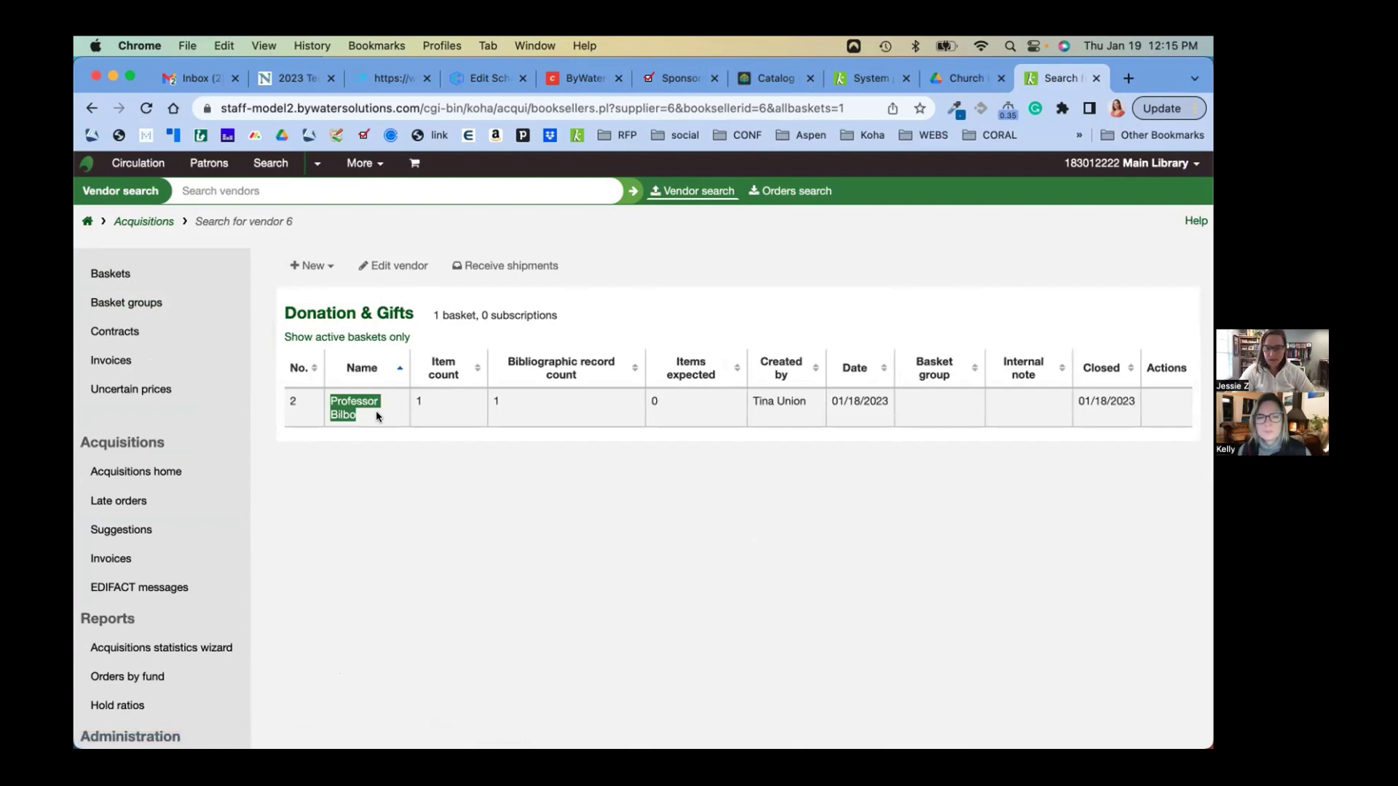
left_click(359, 405)
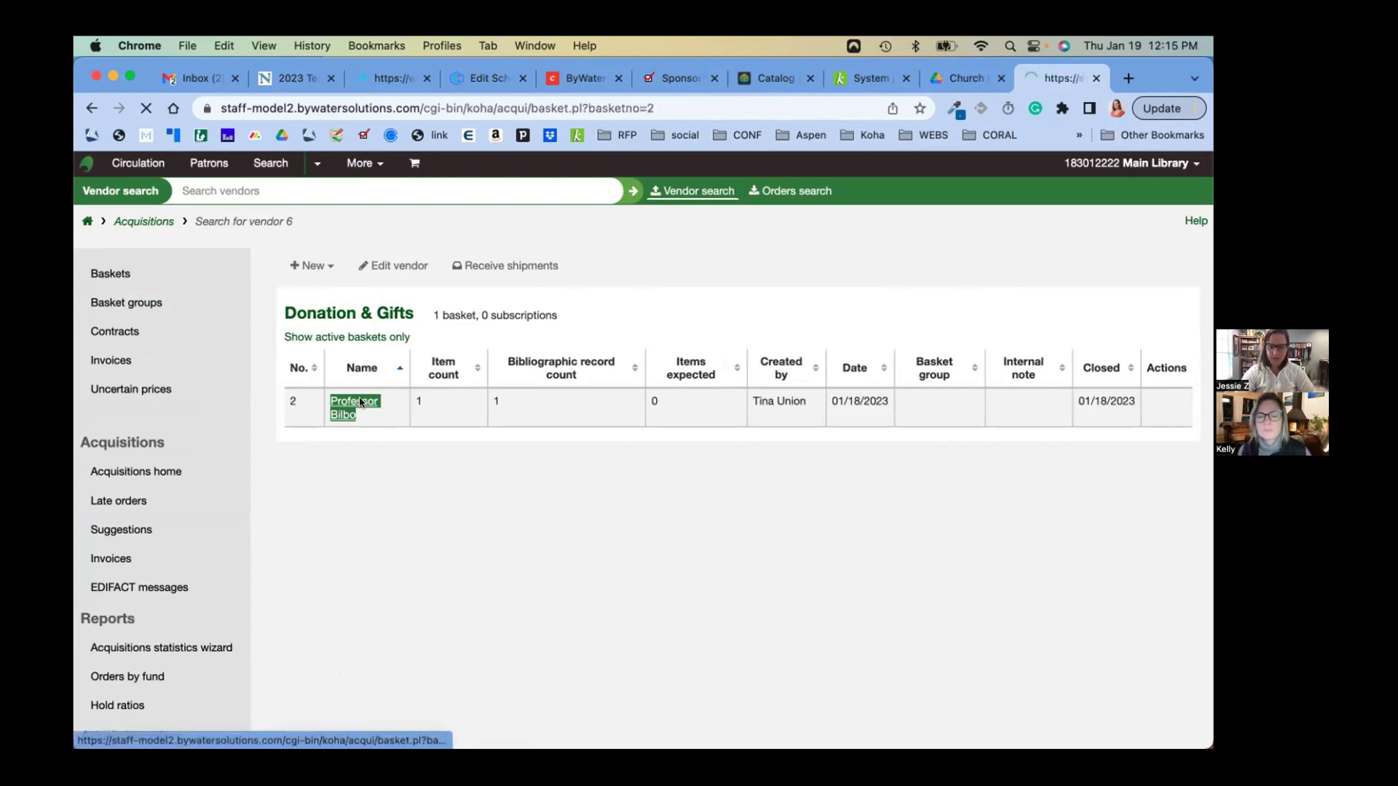
Review the basket's order for The art & science of candy manufacturing and its acquisition details, then return to the vendor's baskets
scroll(394, 444, "down", 2)
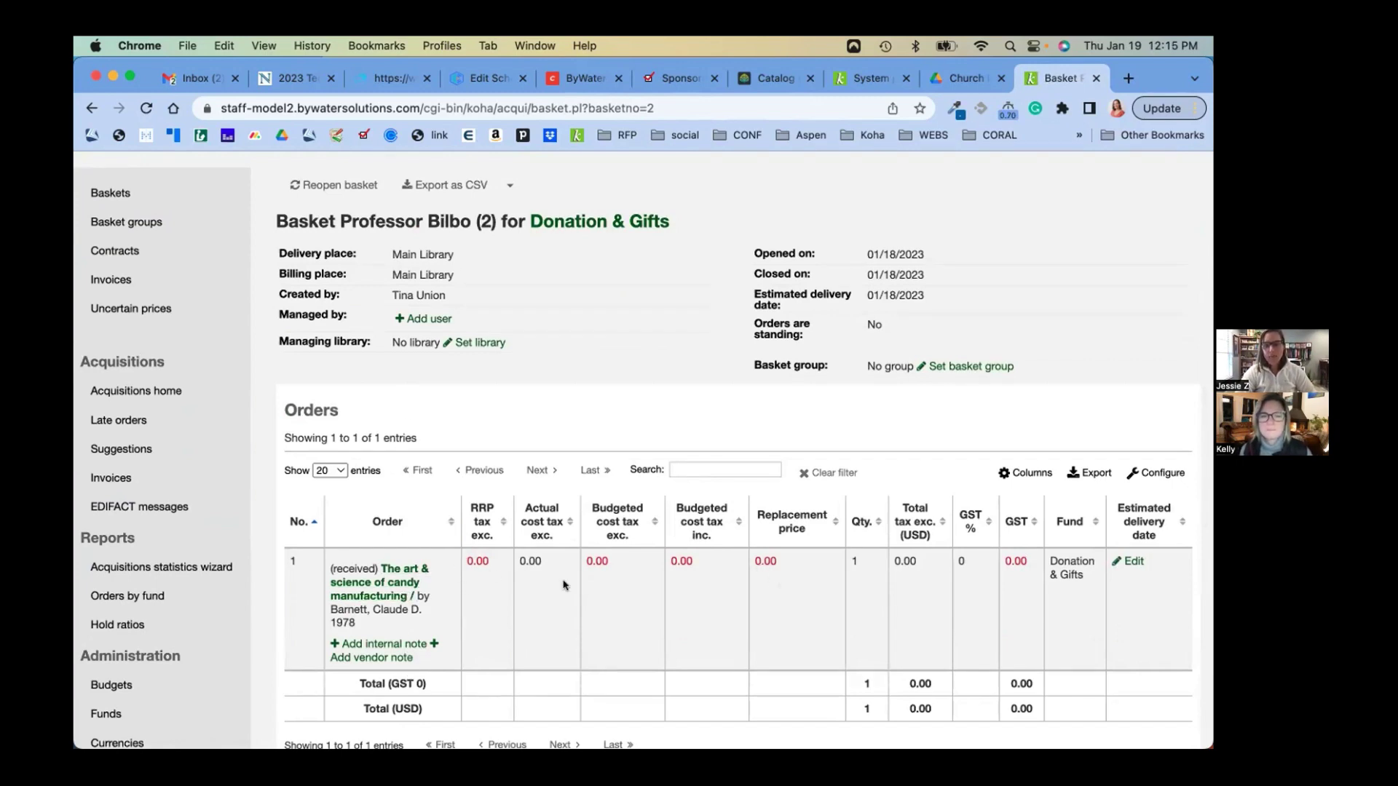
scroll(760, 568, "down", 1)
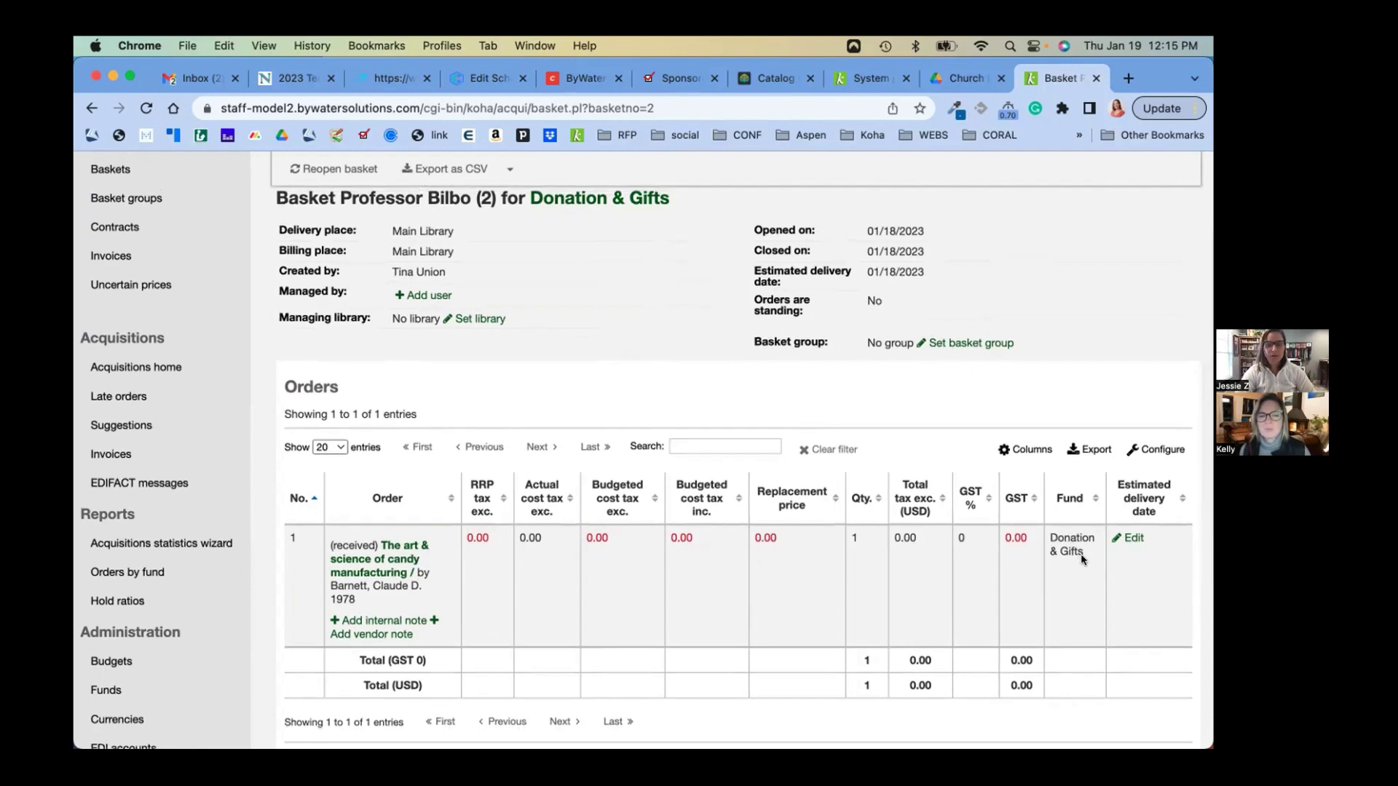
left_click(416, 545)
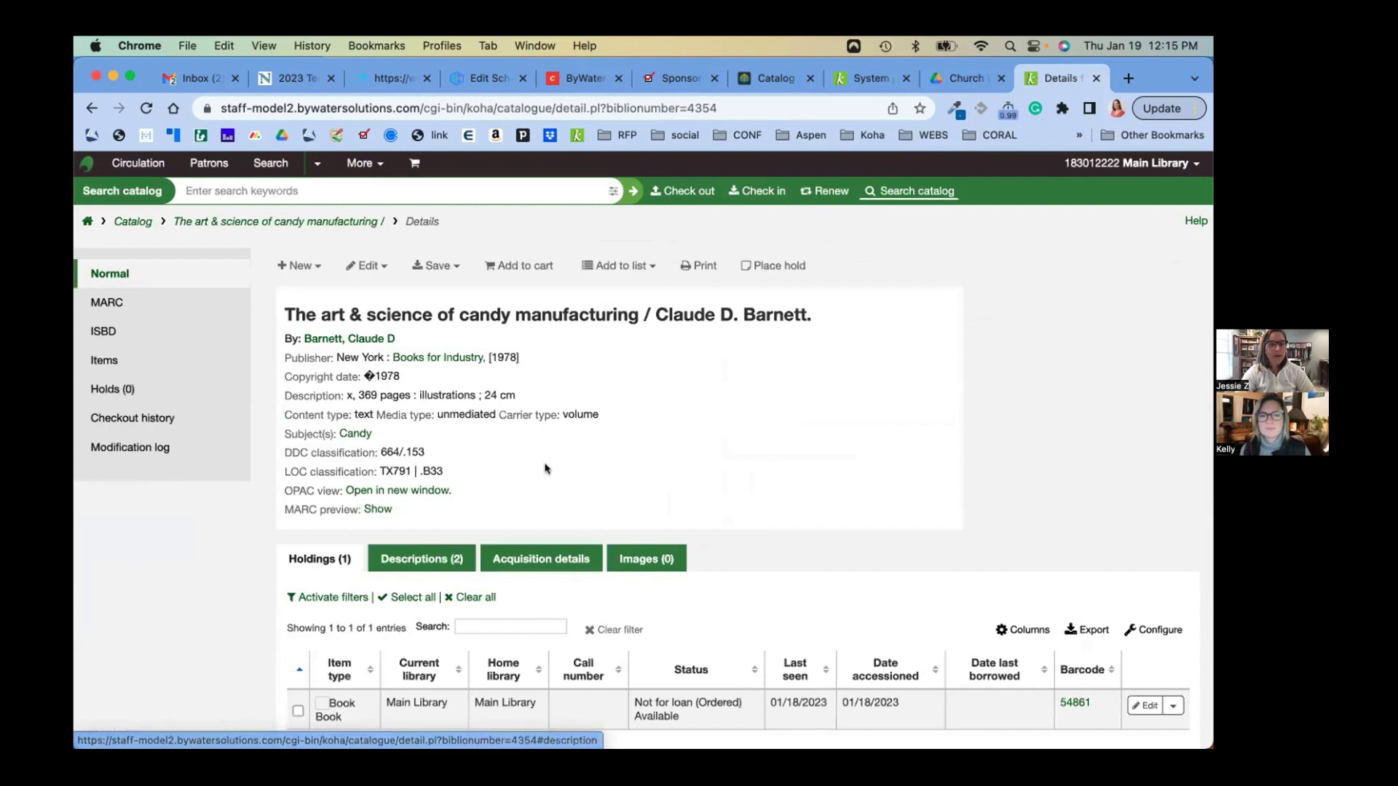
scroll(531, 545, "down", 3)
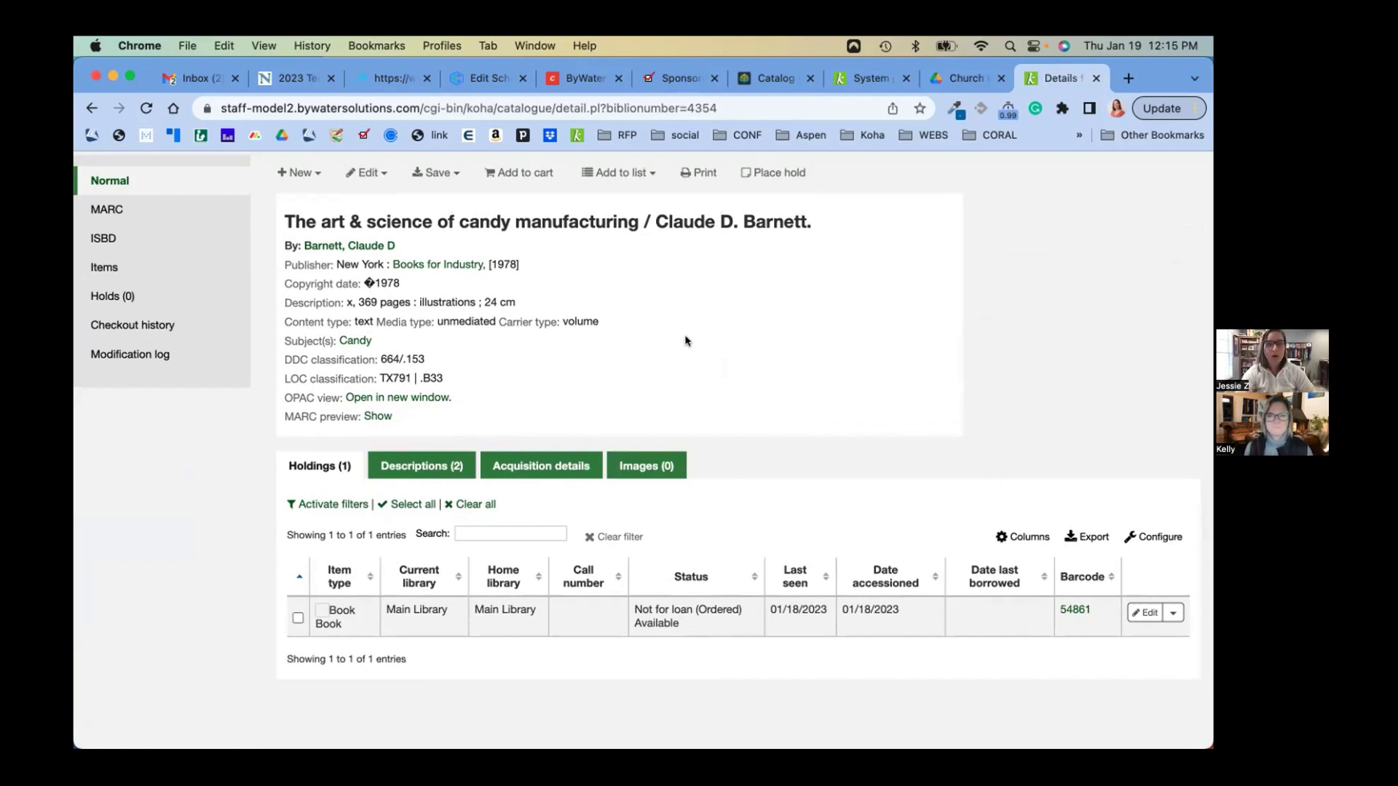
left_click(537, 466)
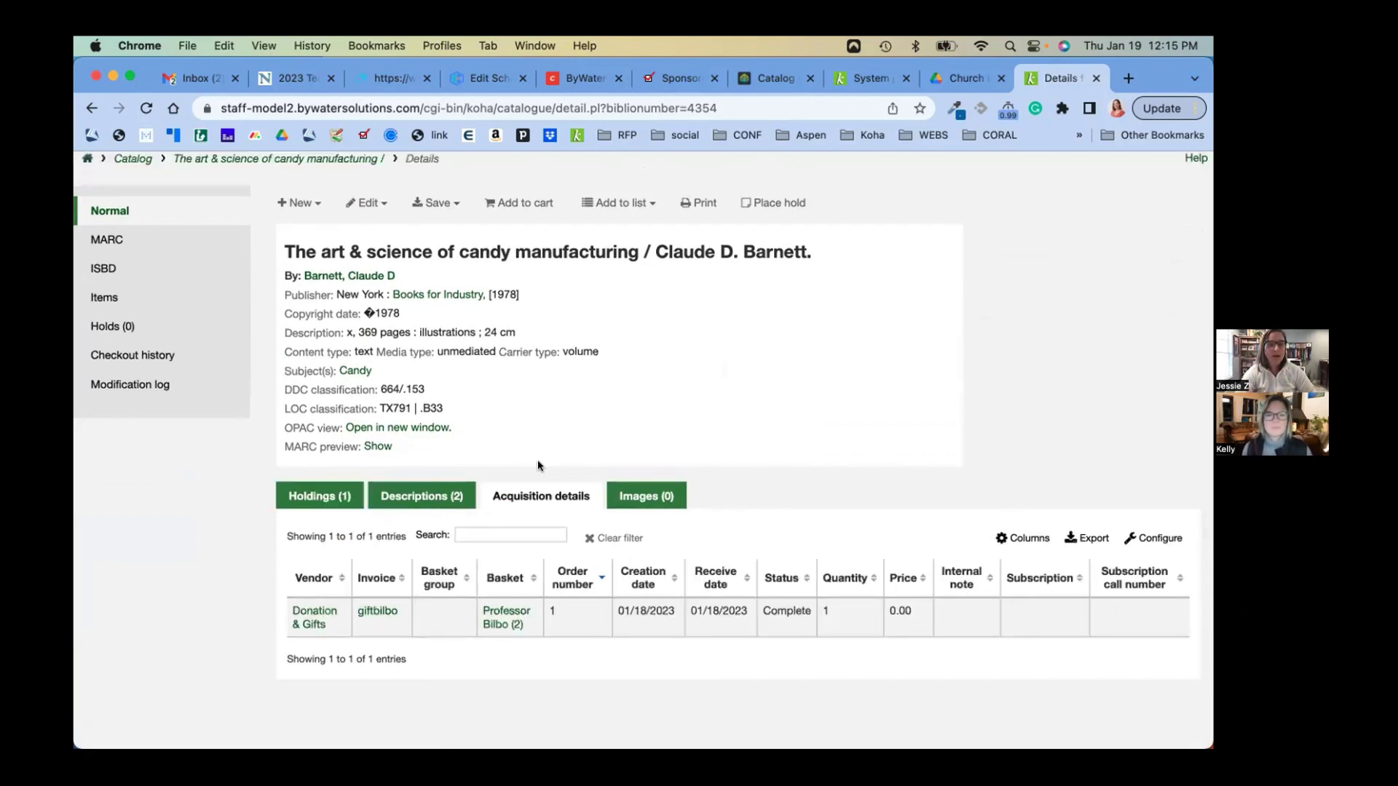
left_click(503, 621)
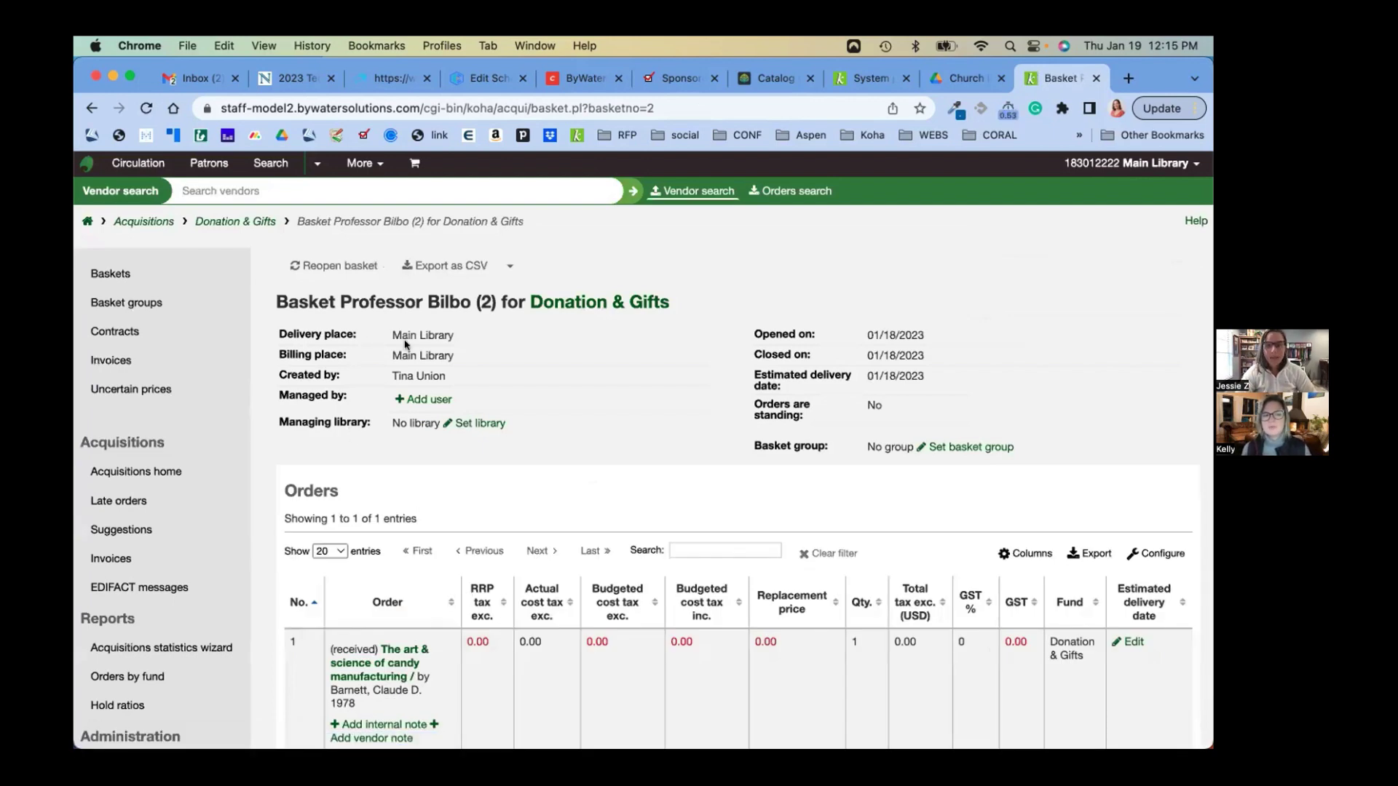
left_click(116, 270)
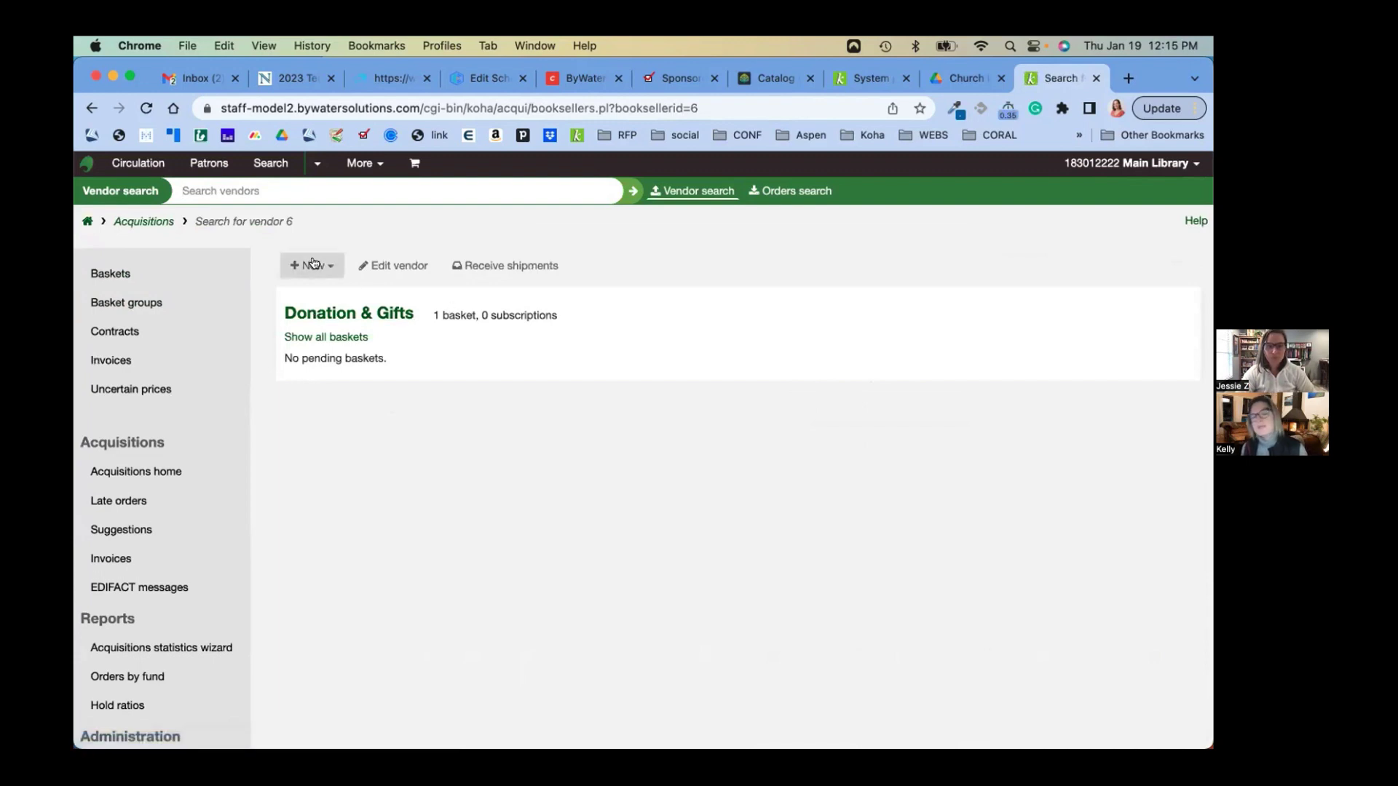
Create a basket named after the donor with internal note 'donation from our former Library Director'
left_click(328, 265)
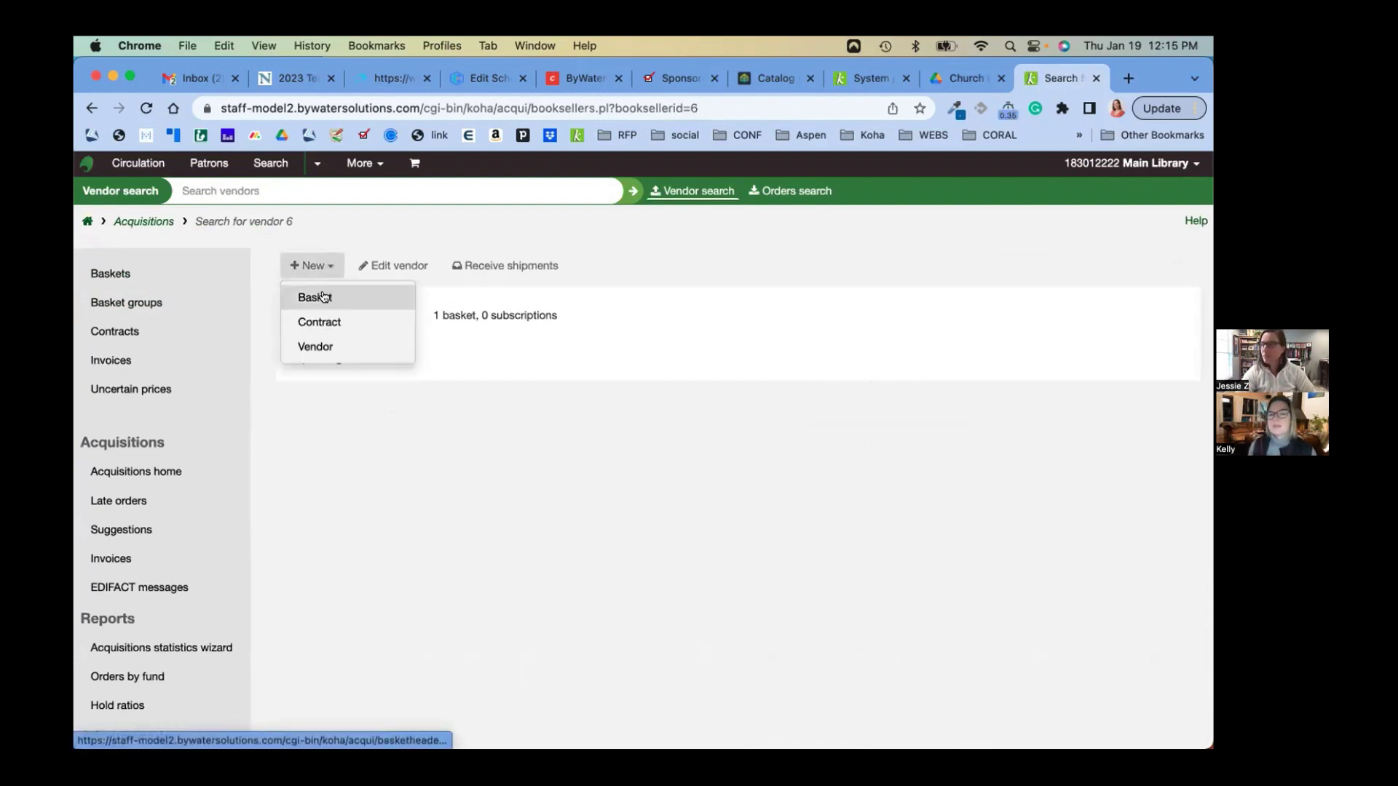
left_click(323, 296)
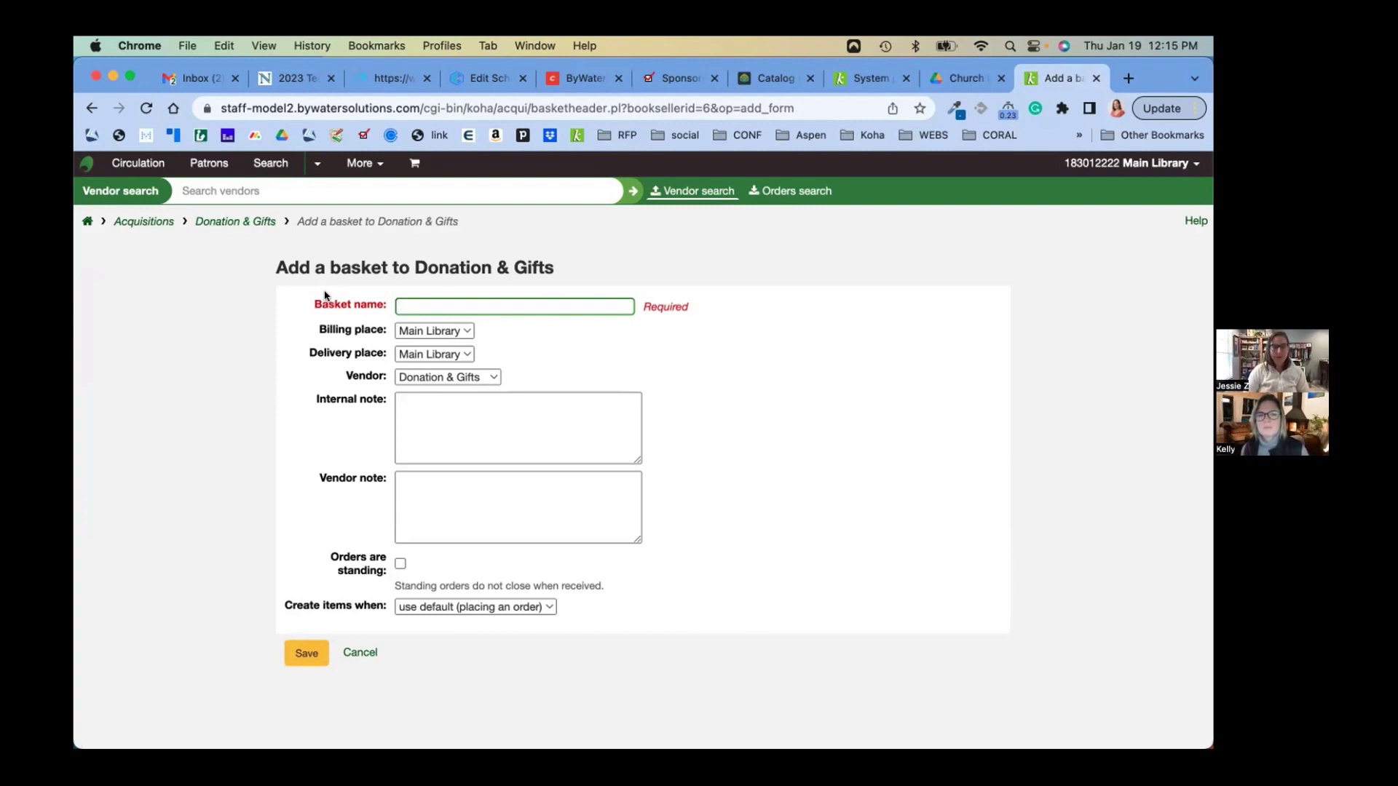
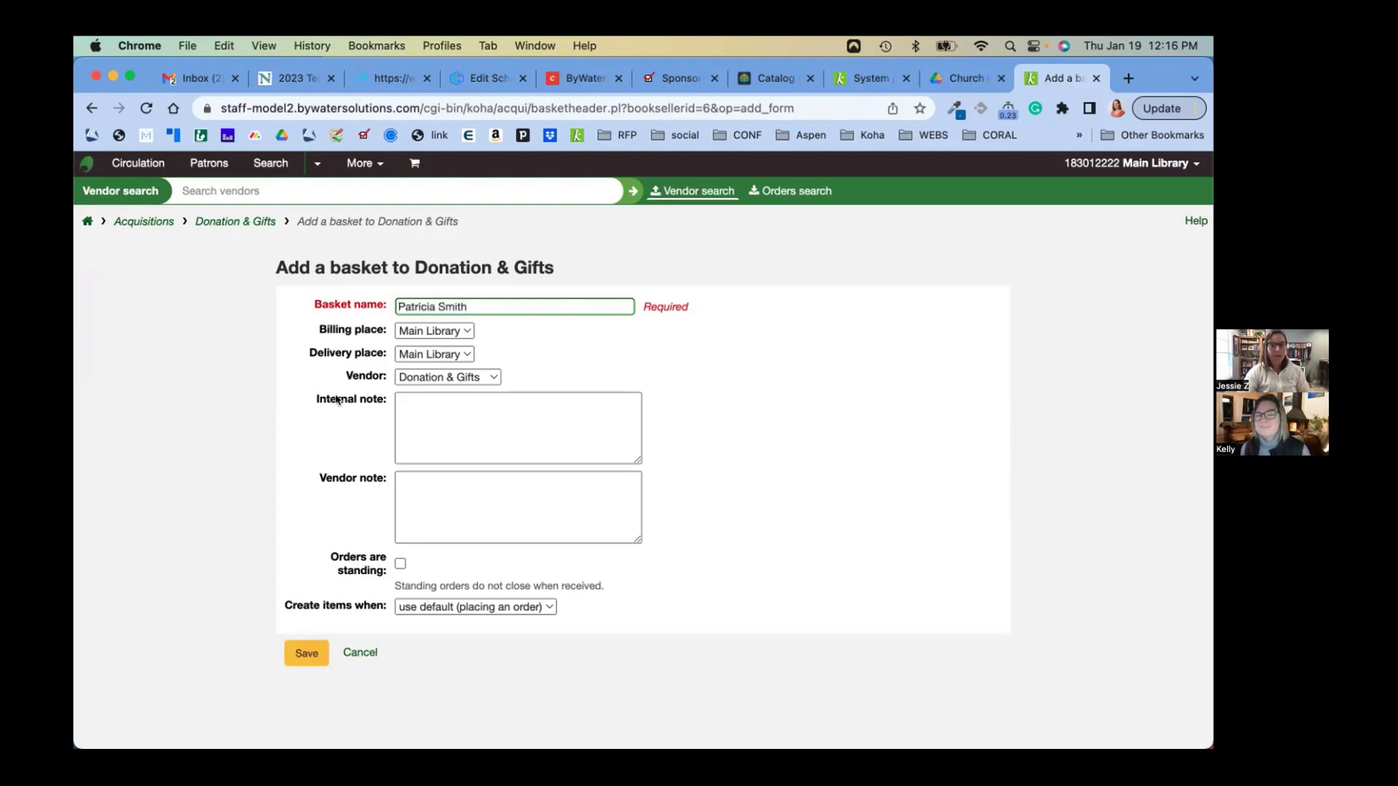
left_click(433, 410)
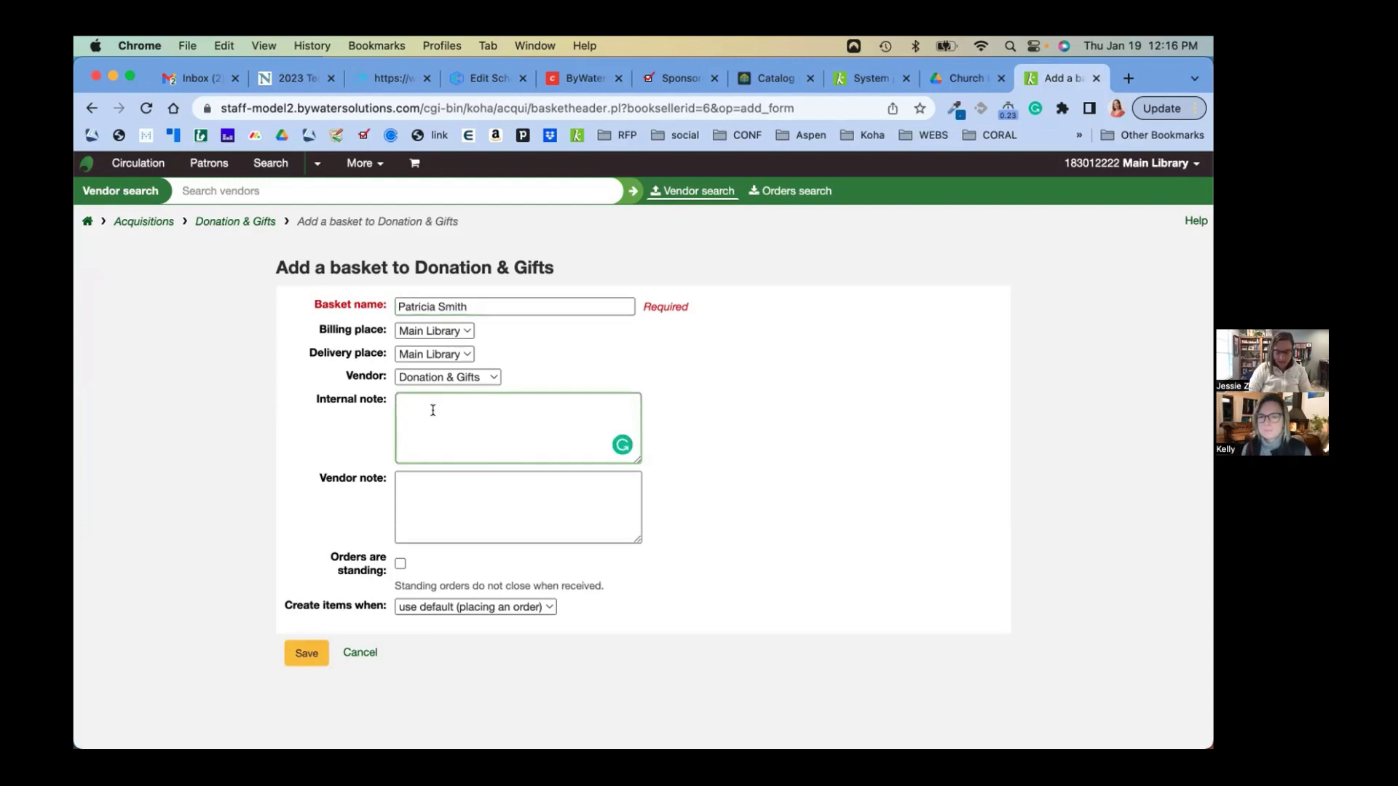
type("donation")
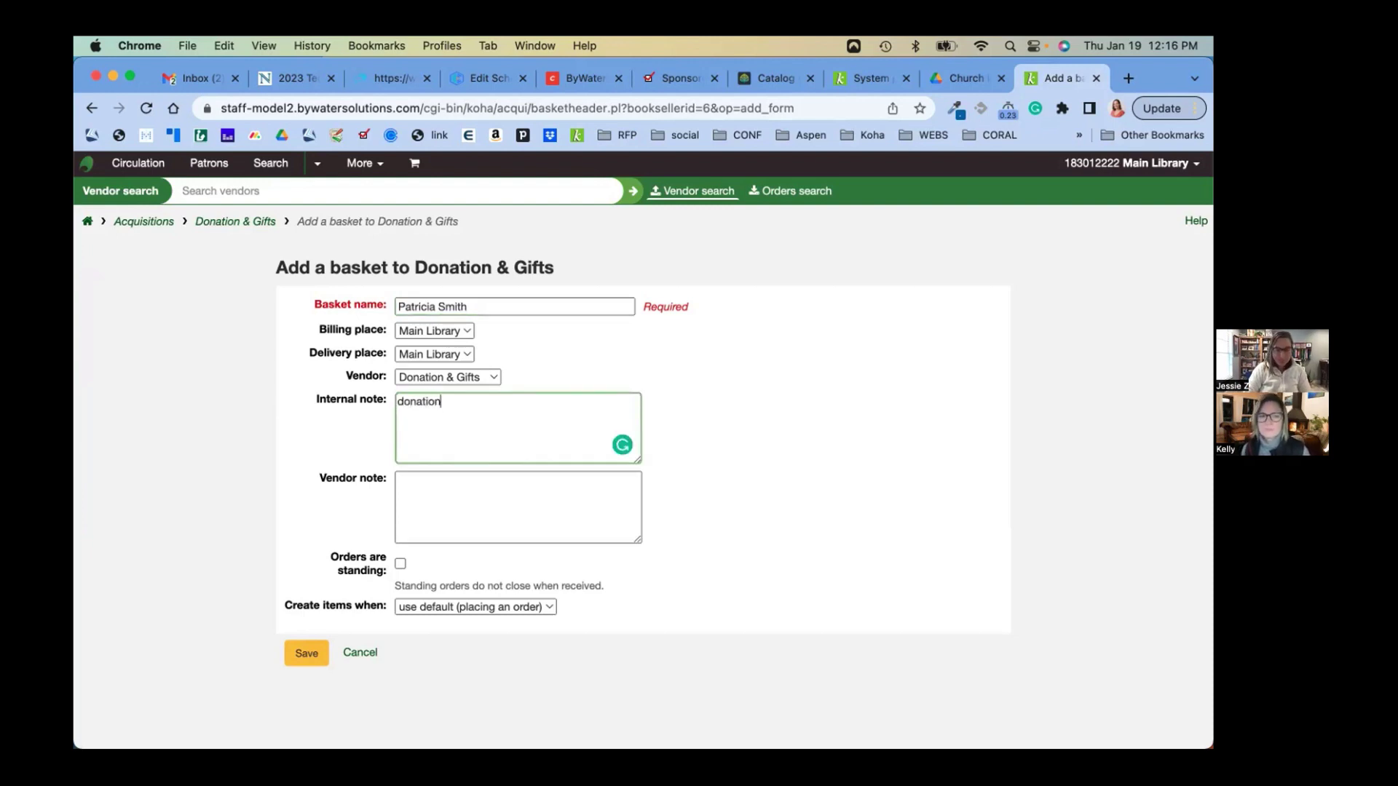
type(" from our for")
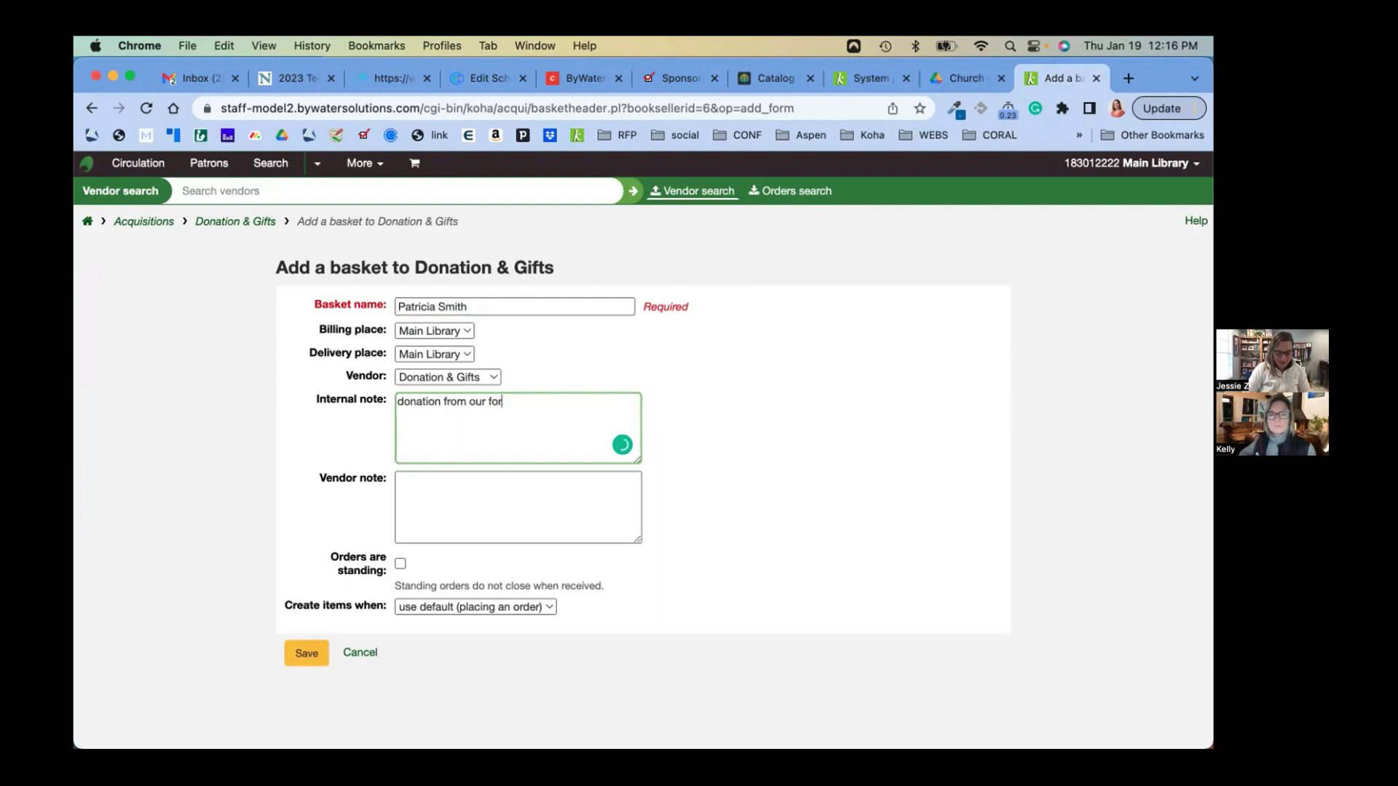
type("mer Library Dir")
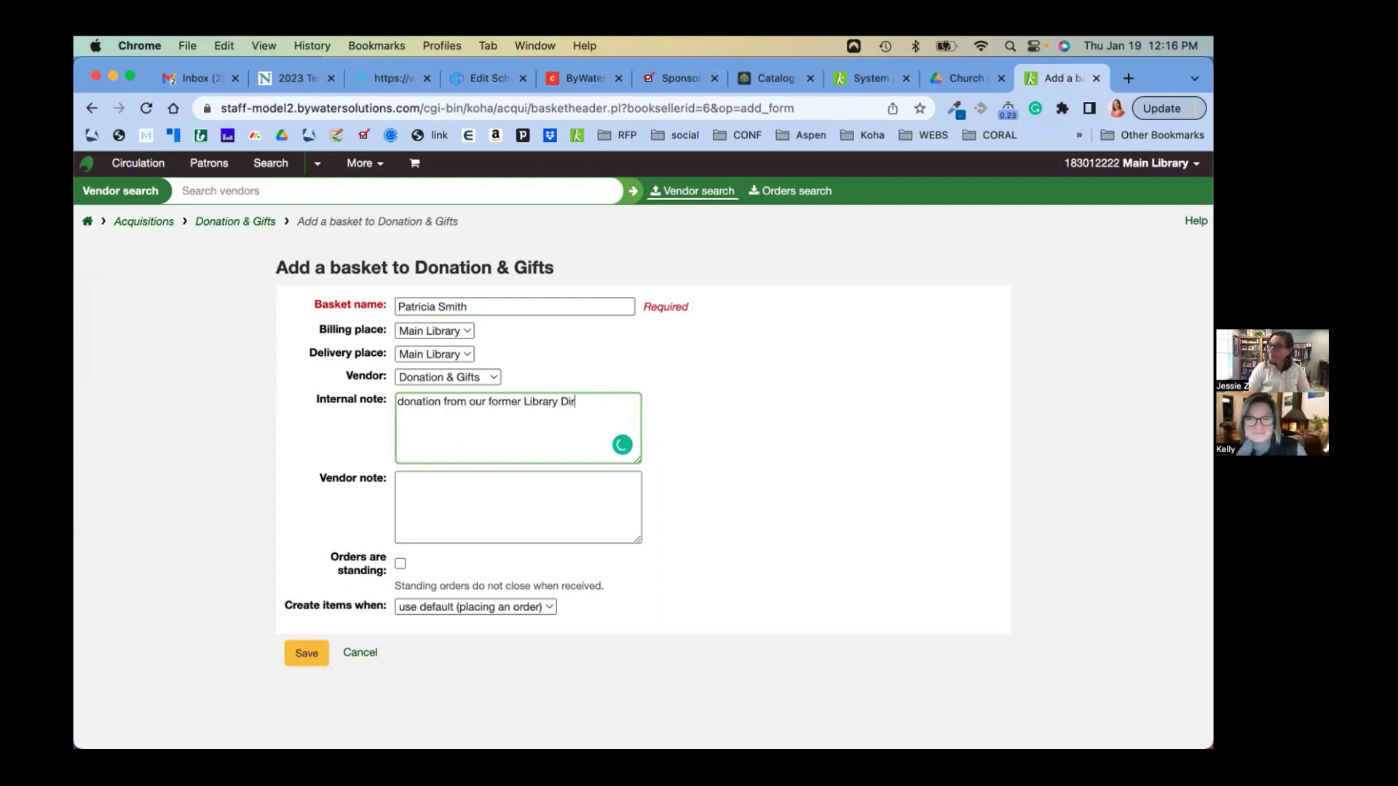
type("ector")
key("BackSpace")
key("BackSpace")
key("BackSpace")
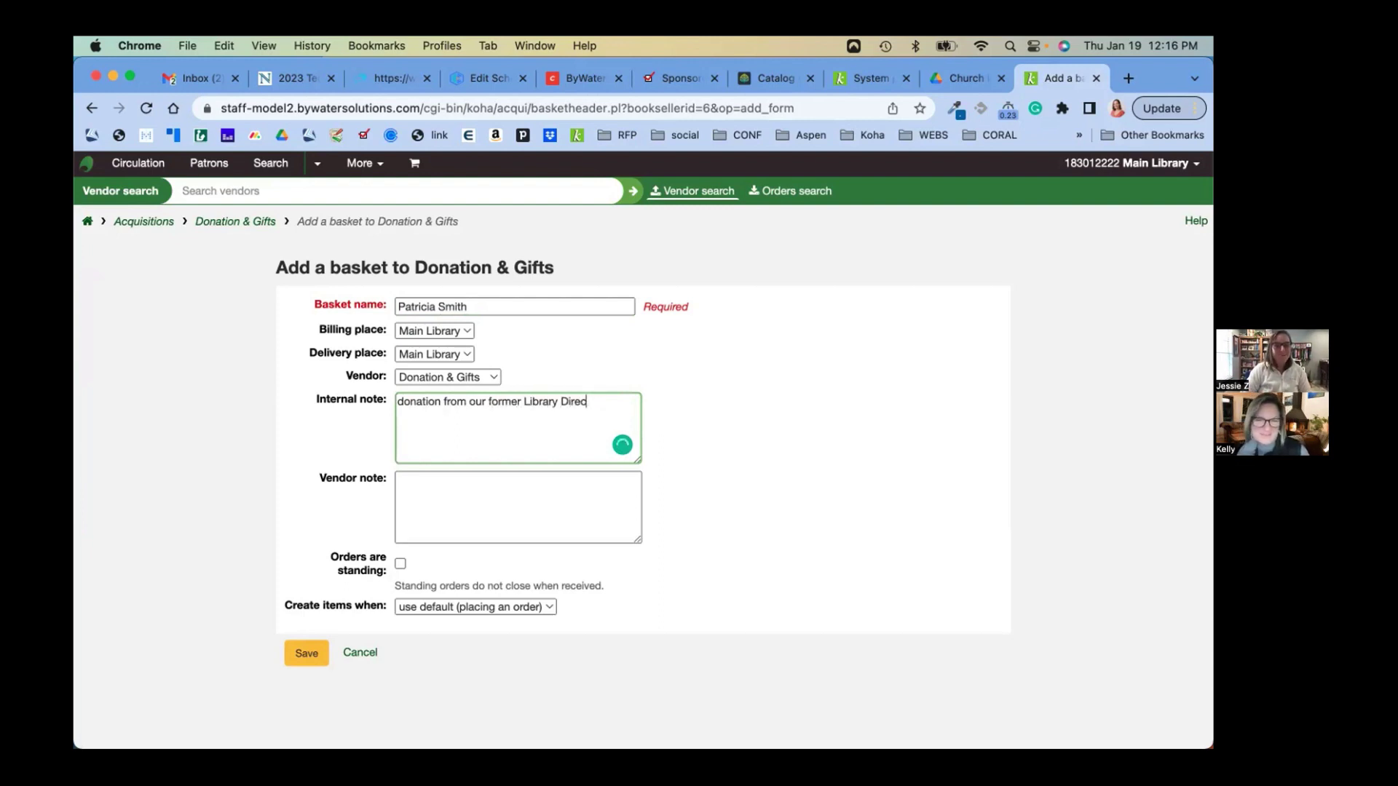
type("tor")
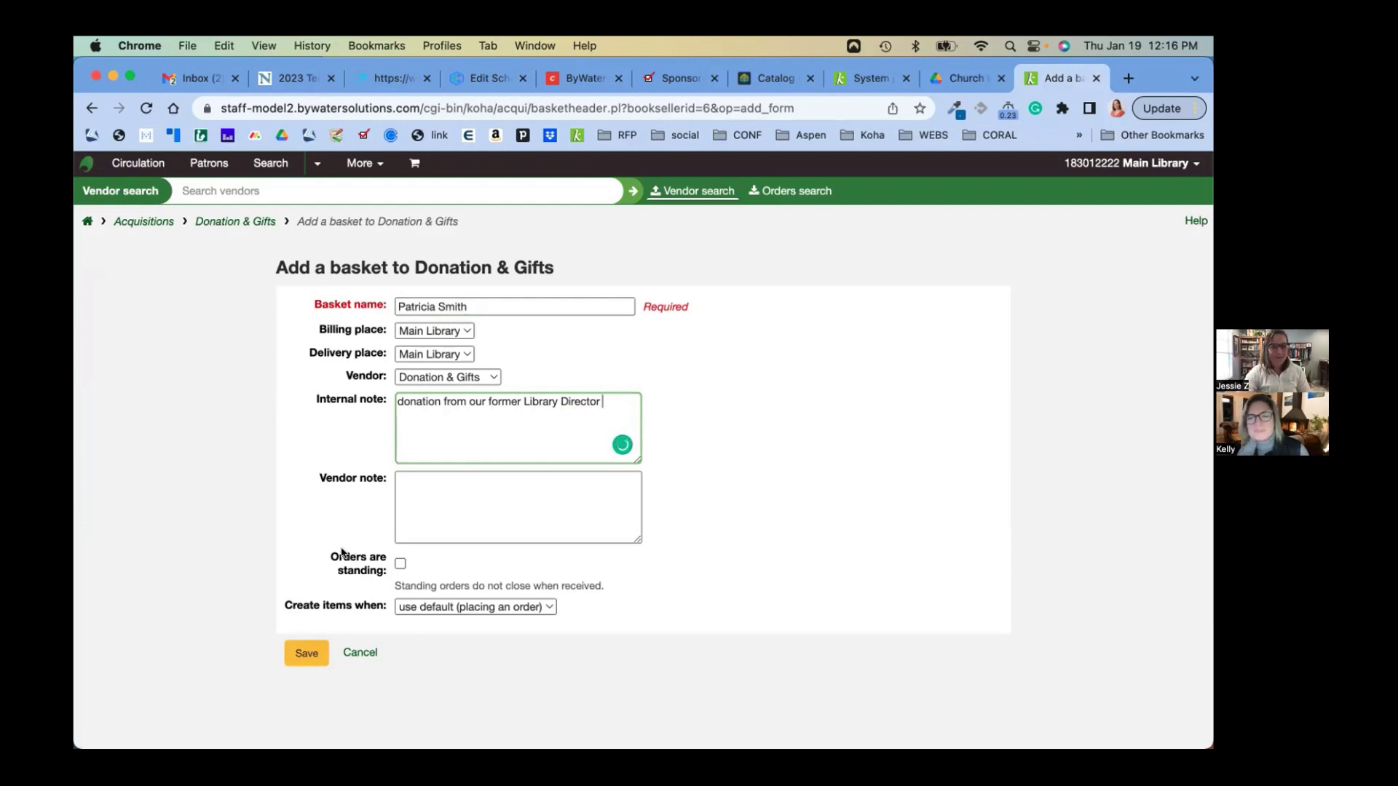
left_click(307, 654)
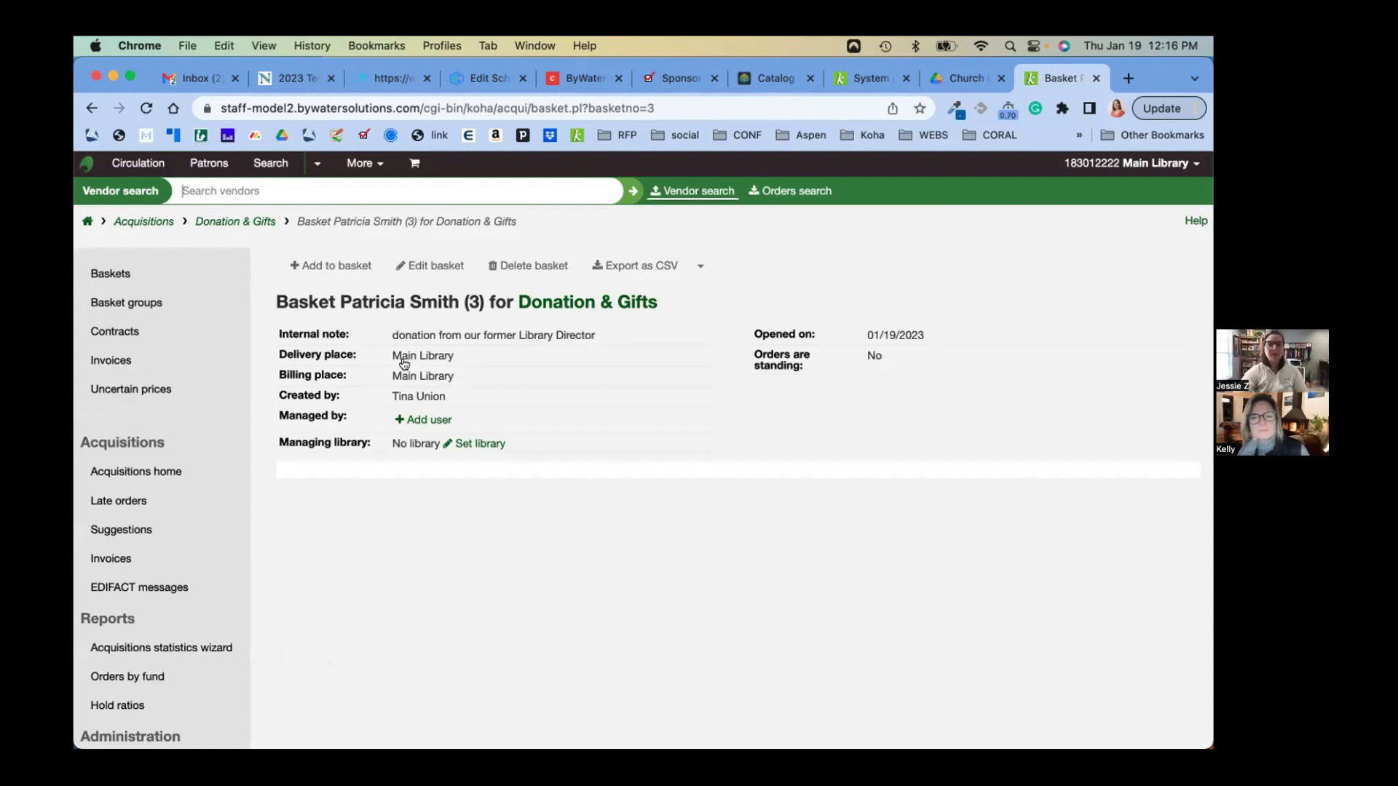
Add an order to the donor's basket from a new (empty) record
left_click(332, 266)
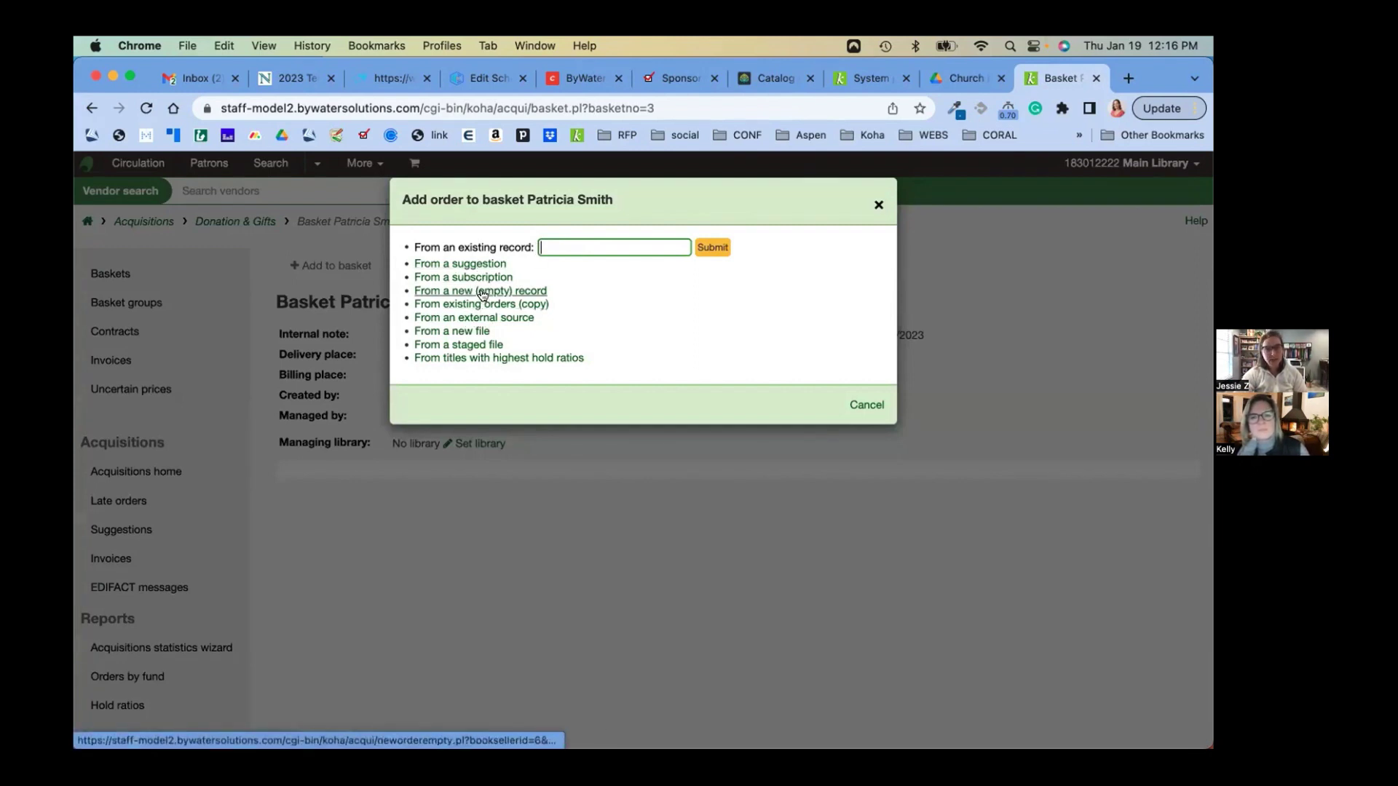
left_click(480, 292)
scroll(448, 464, "down", 1)
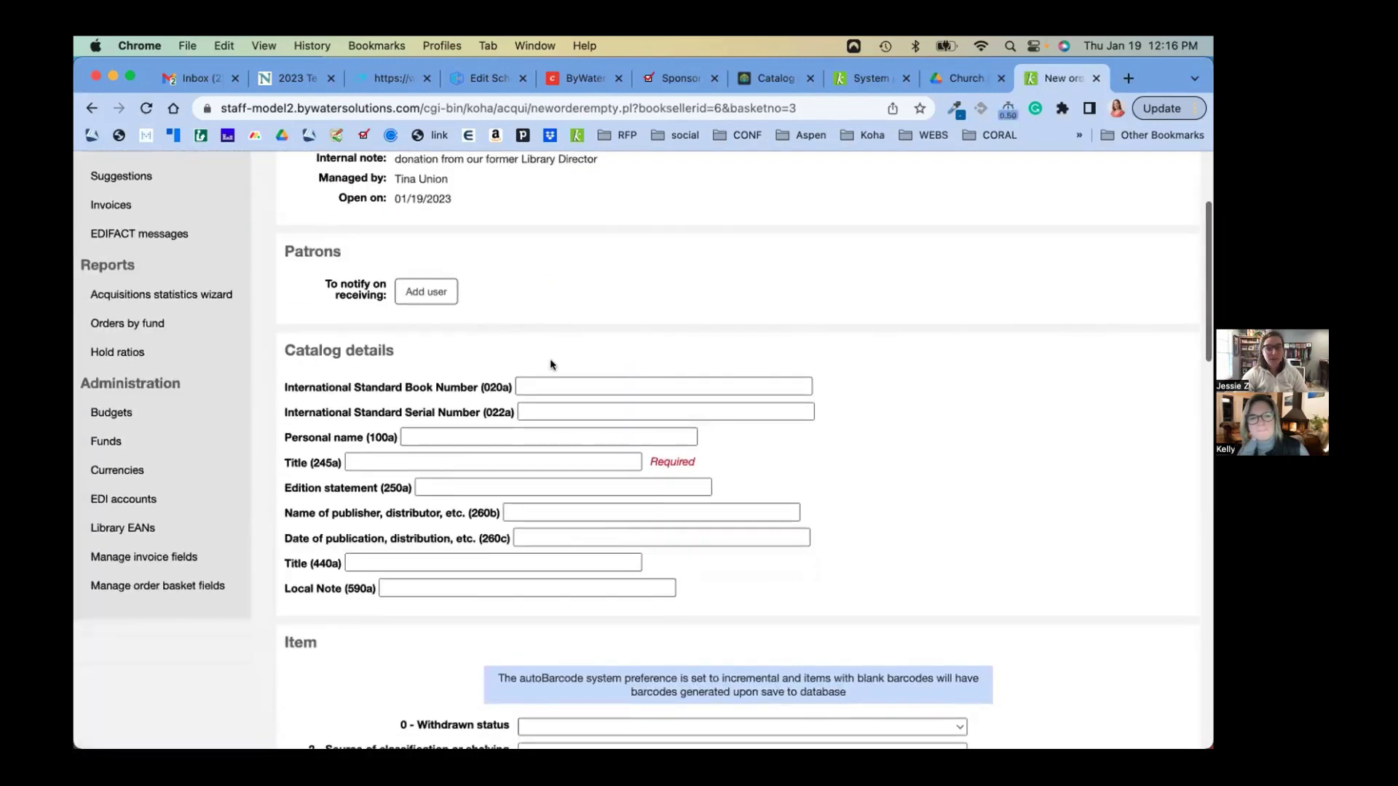
Enter 'Trees in the Appalachian Mountains' as the order's Title (245a)
left_click(482, 459)
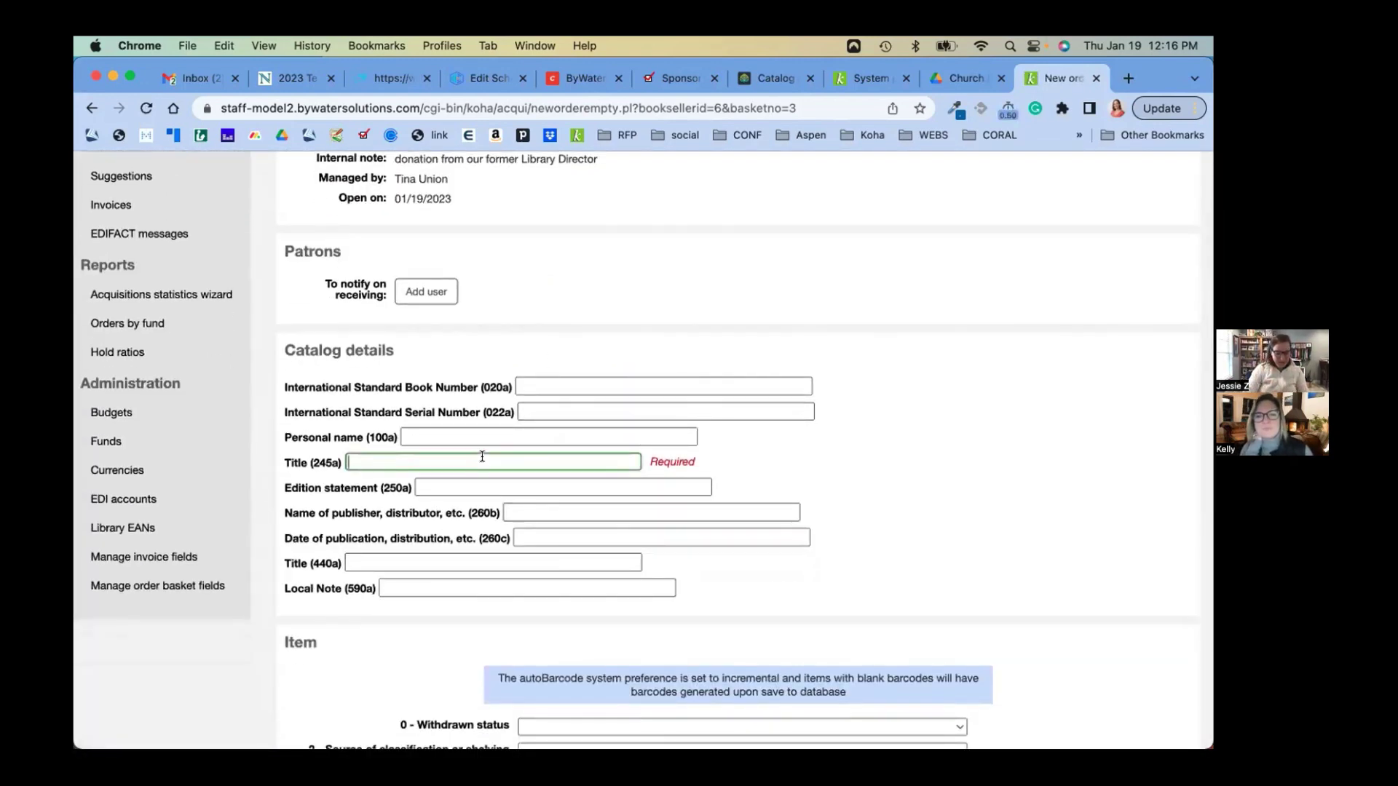
type("Trees in")
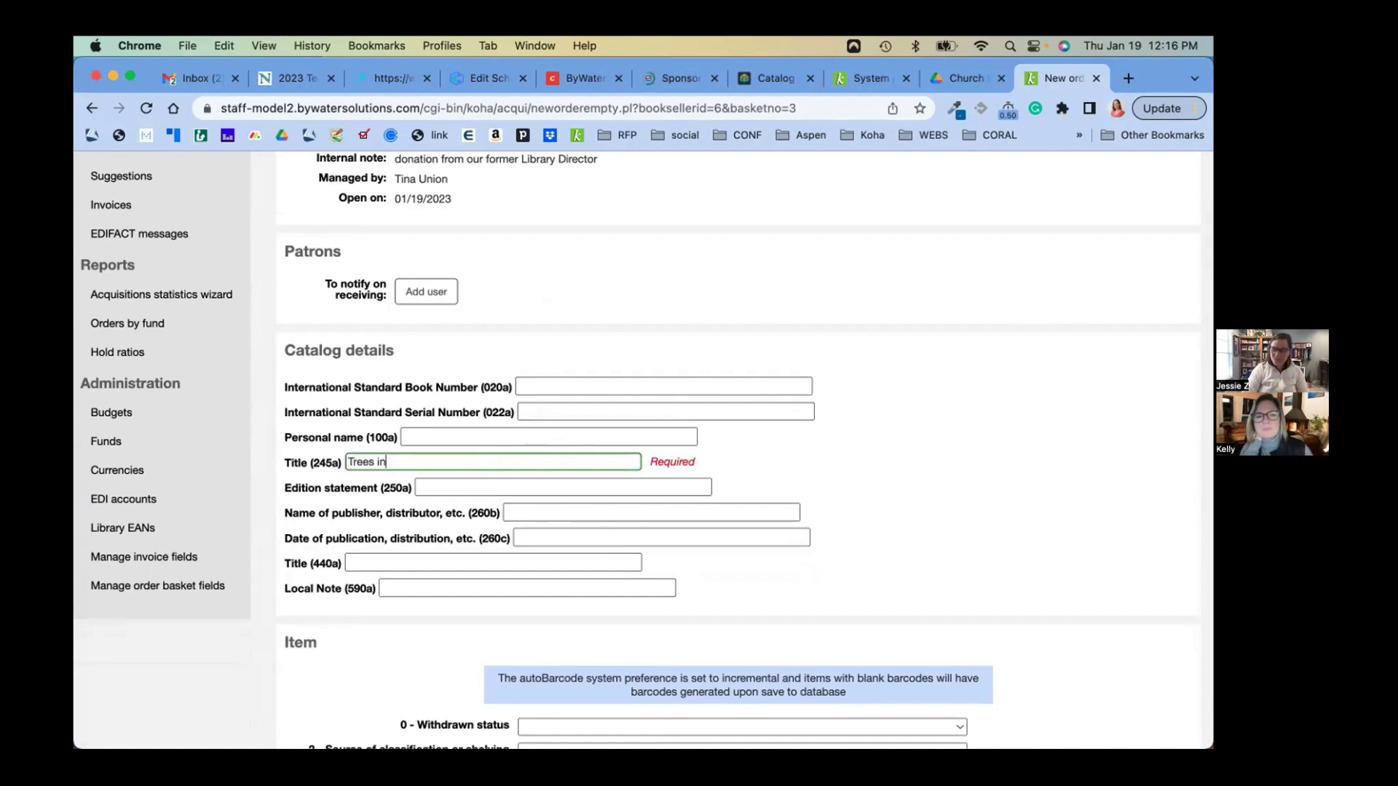
type(" the Appa")
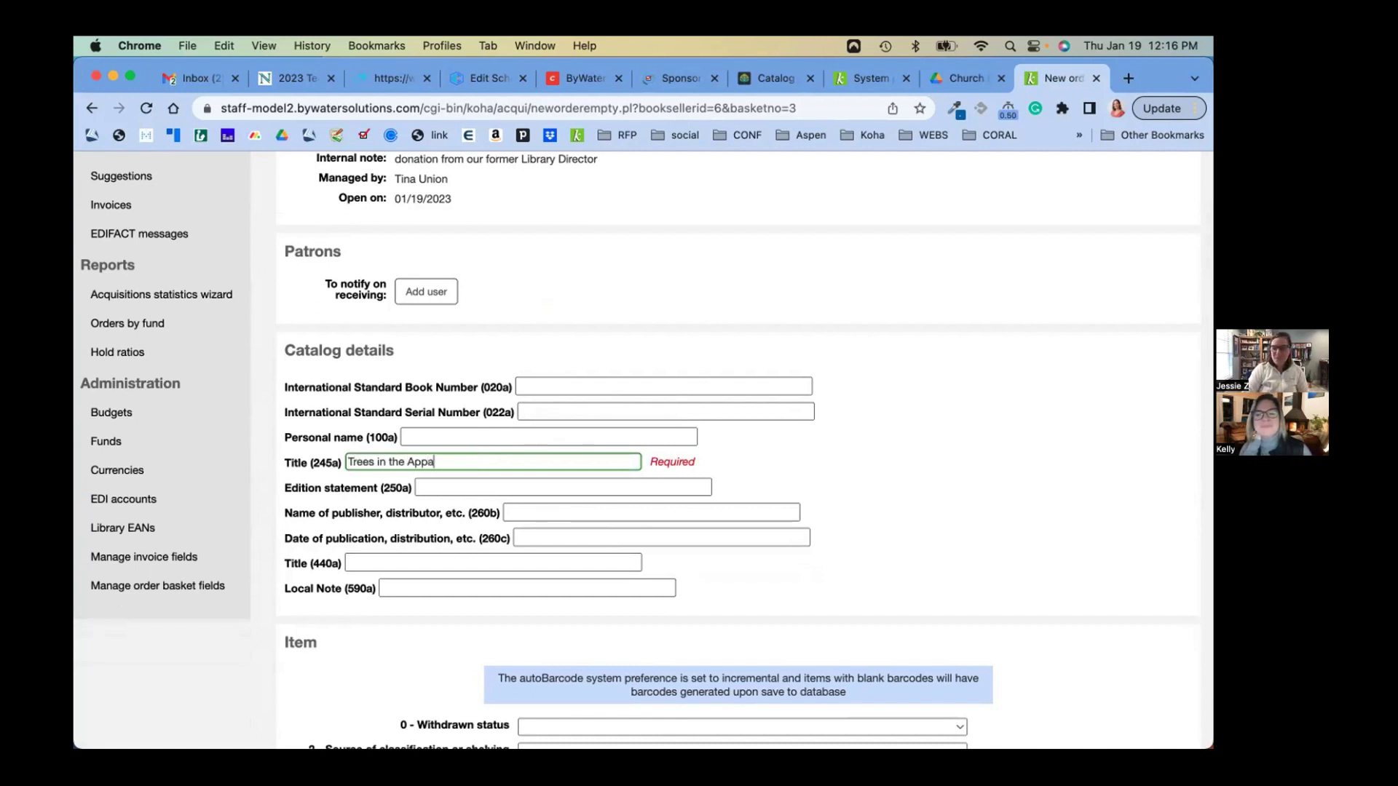
type("lachian")
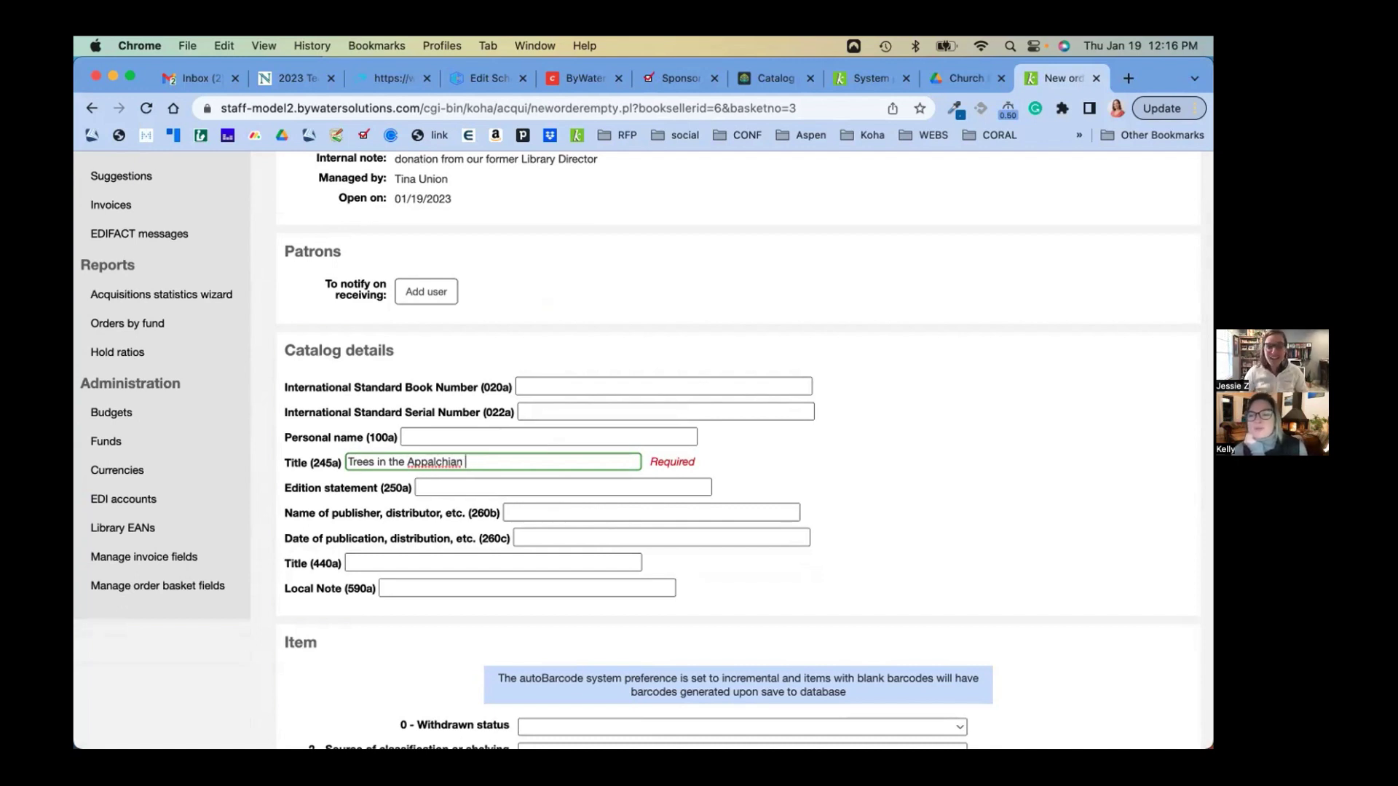
type("Mountains")
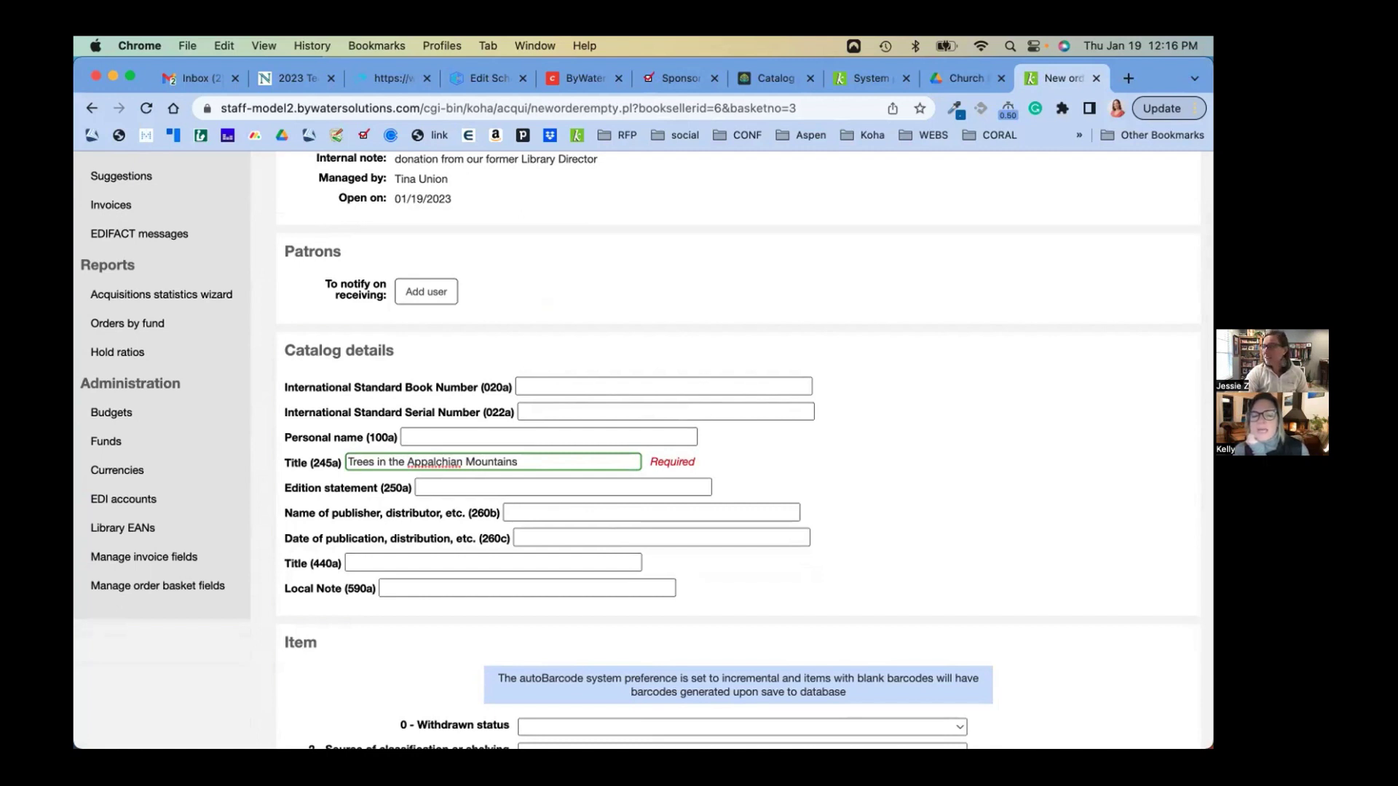
Set the item's Koha item type to Book and its public note to 'Donation'
scroll(585, 505, "down", 3)
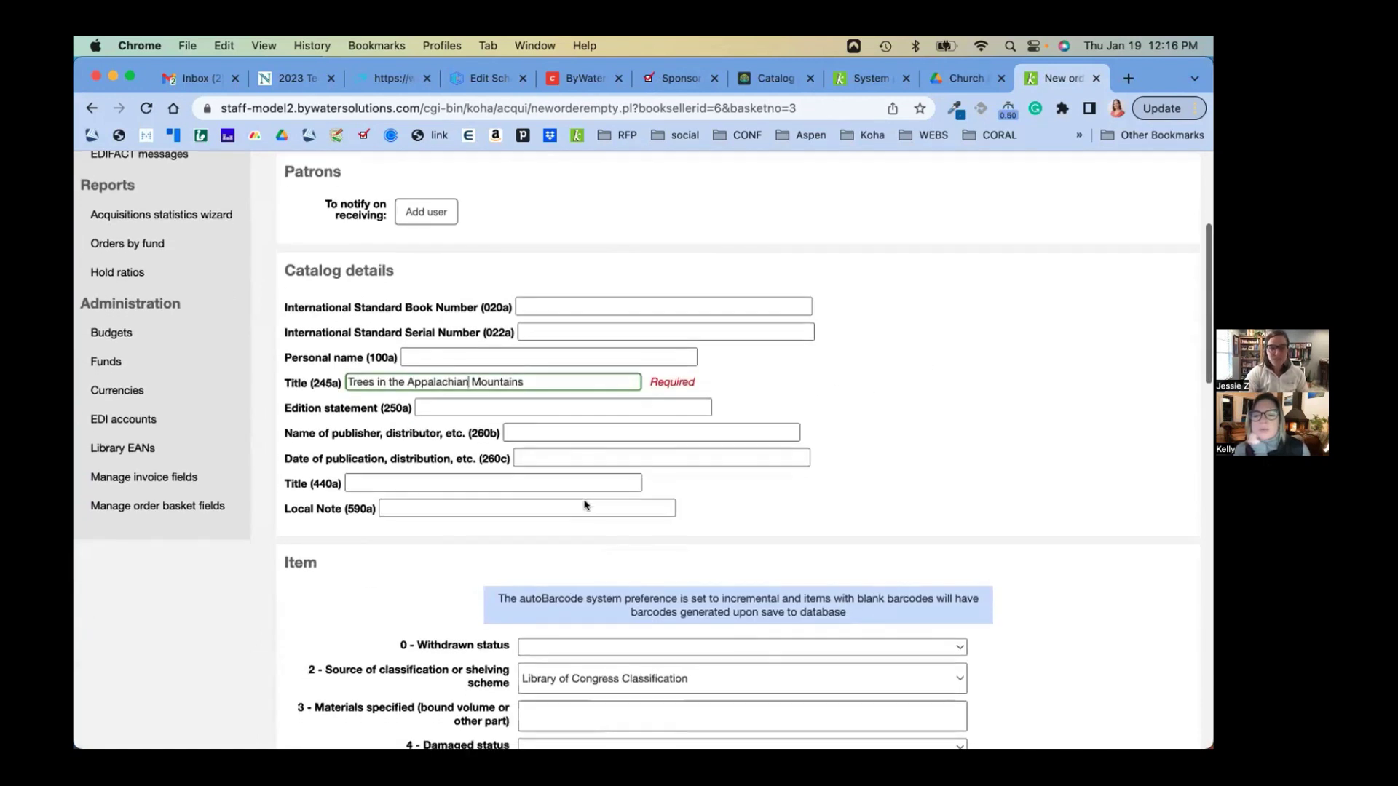
scroll(585, 505, "down", 10)
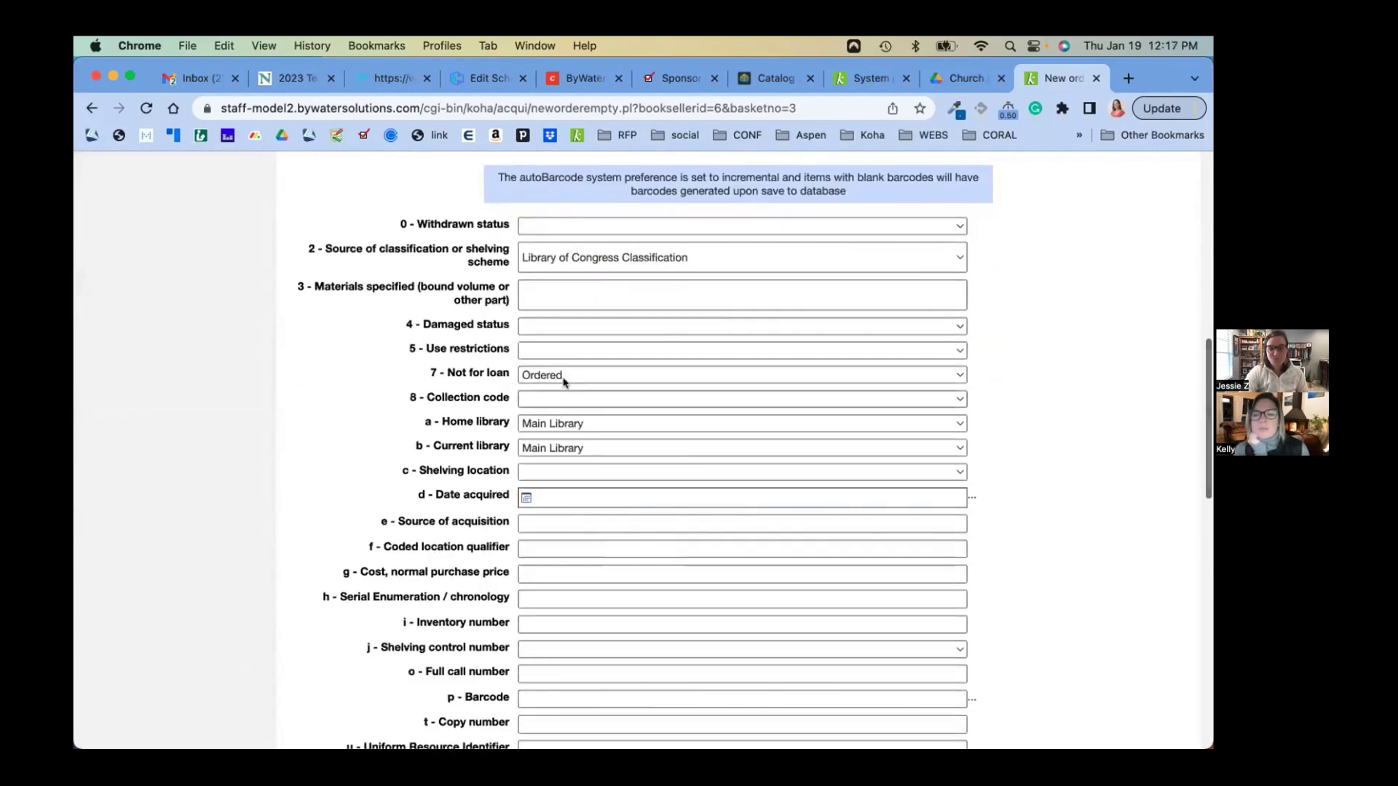
scroll(570, 497, "down", 5)
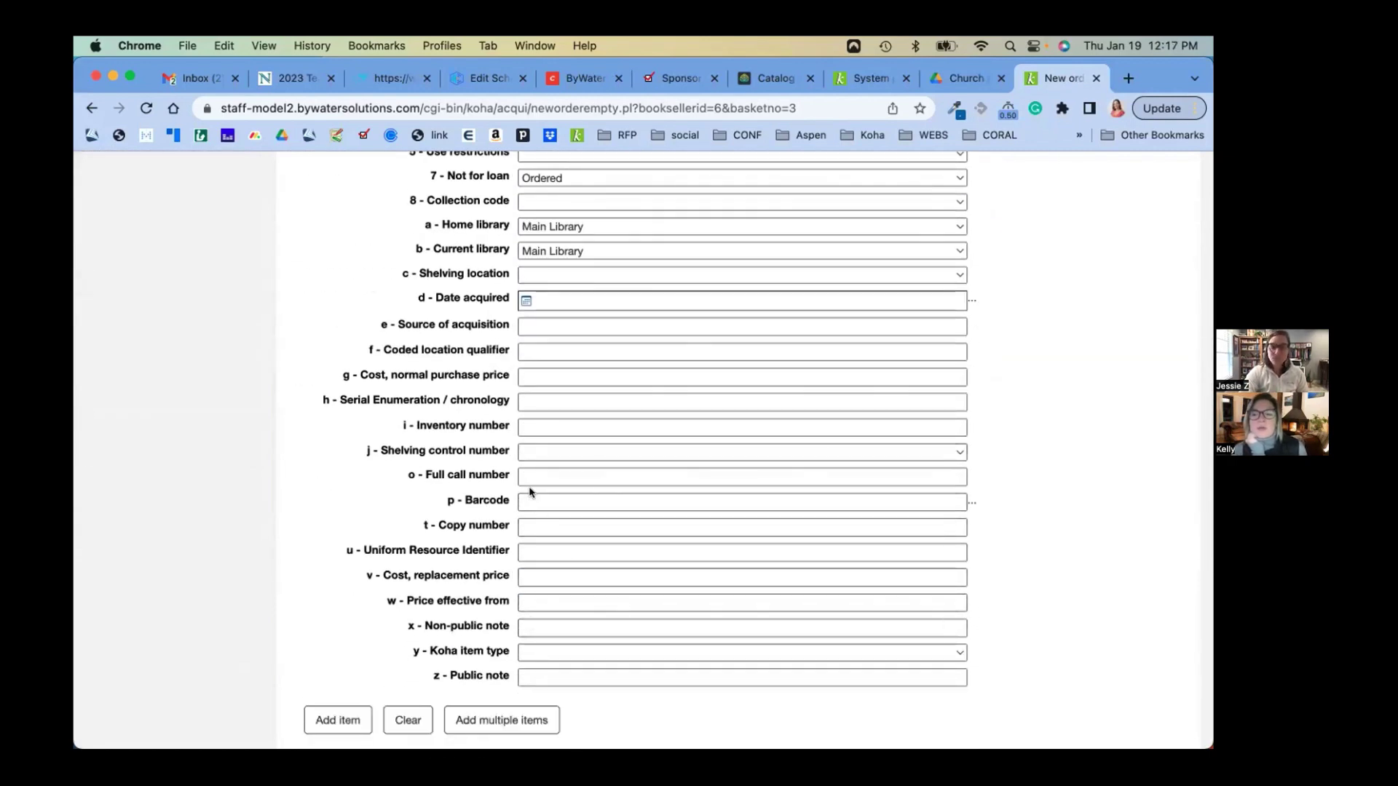
scroll(538, 543, "down", 1)
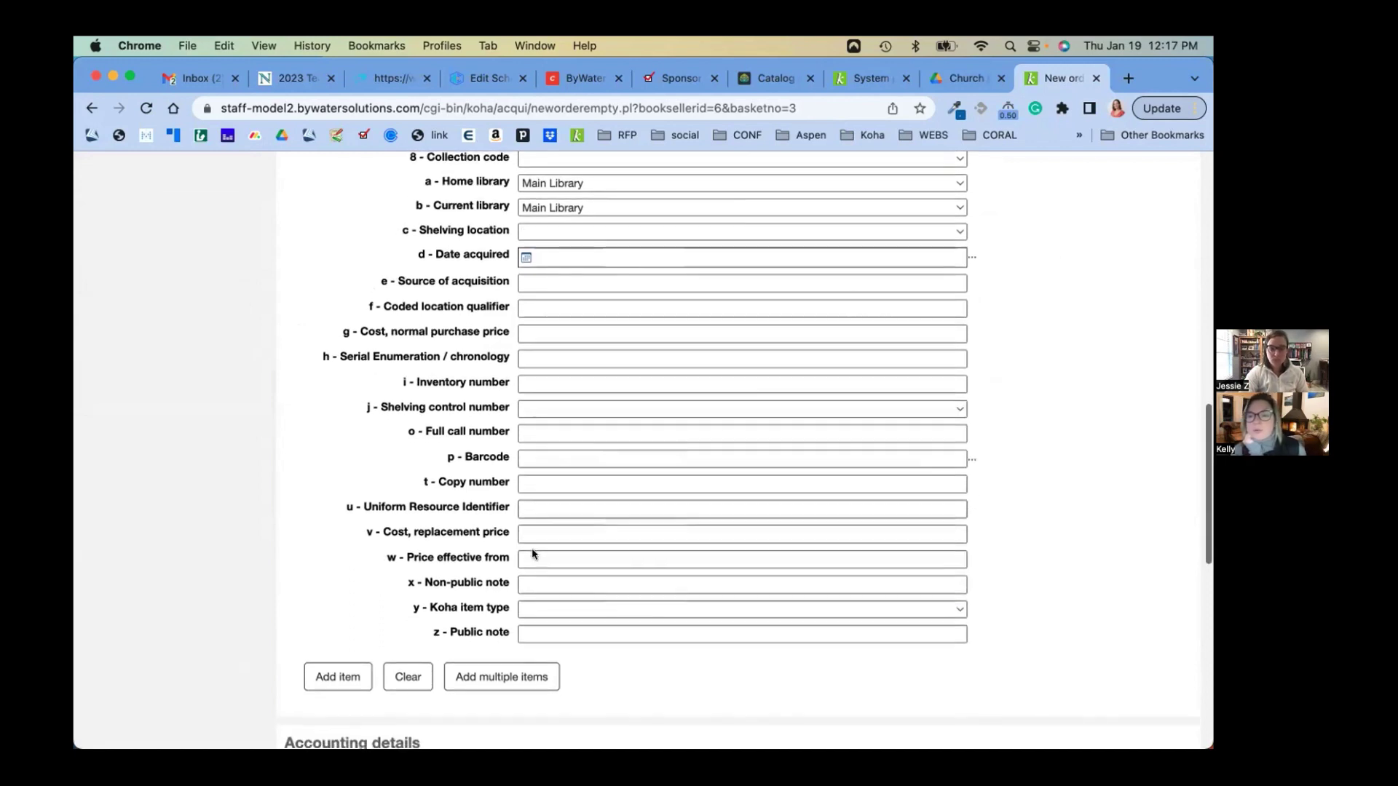
left_click(524, 608)
left_click(531, 631)
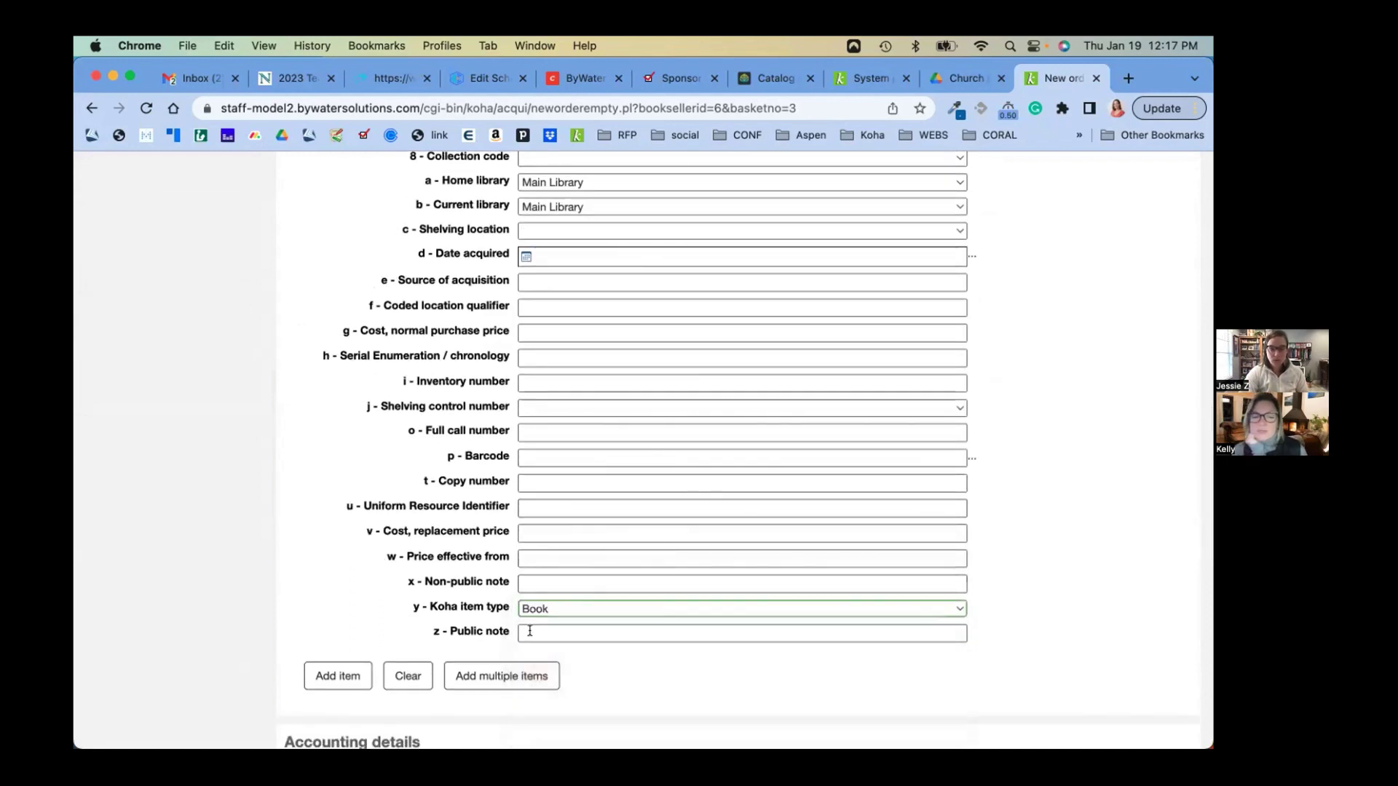
scroll(543, 573, "down", 1)
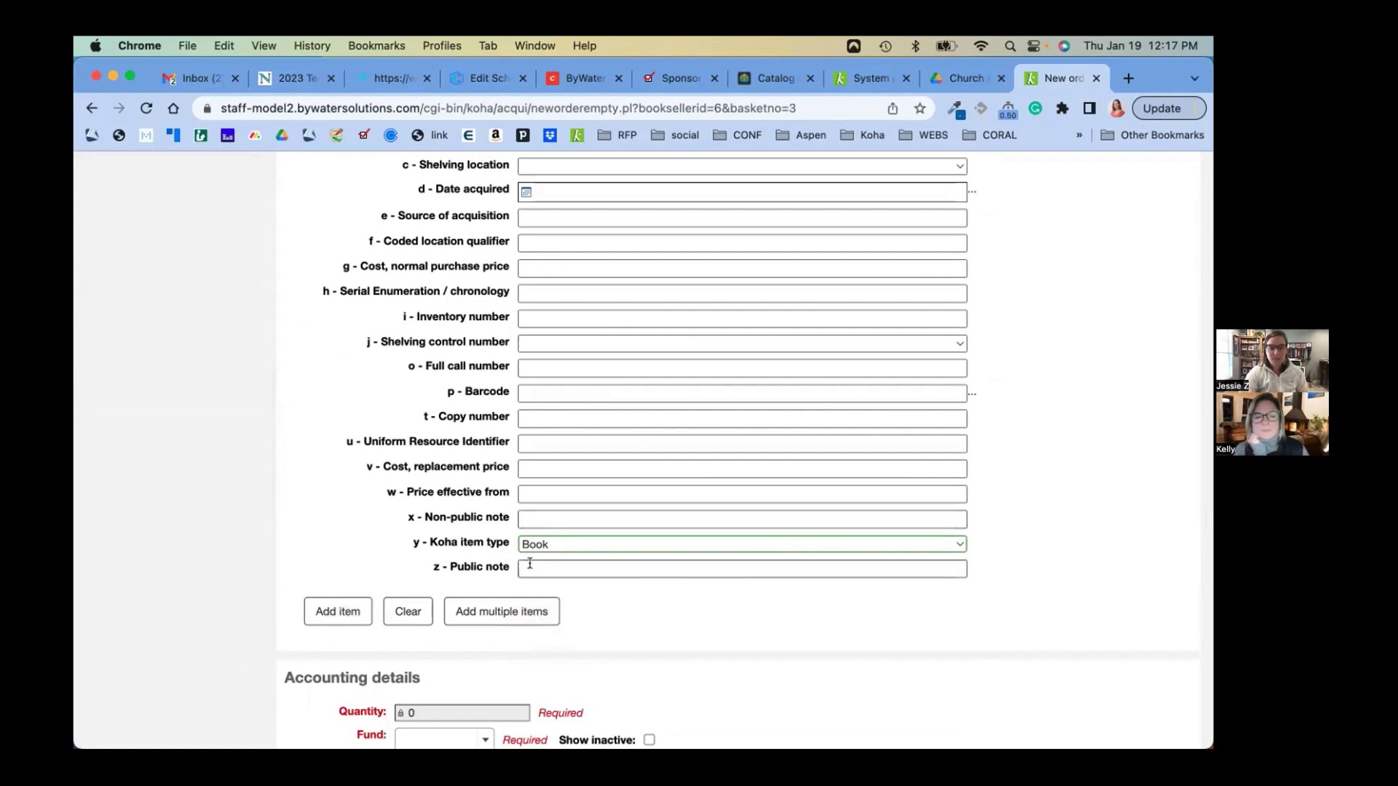
left_click(530, 565)
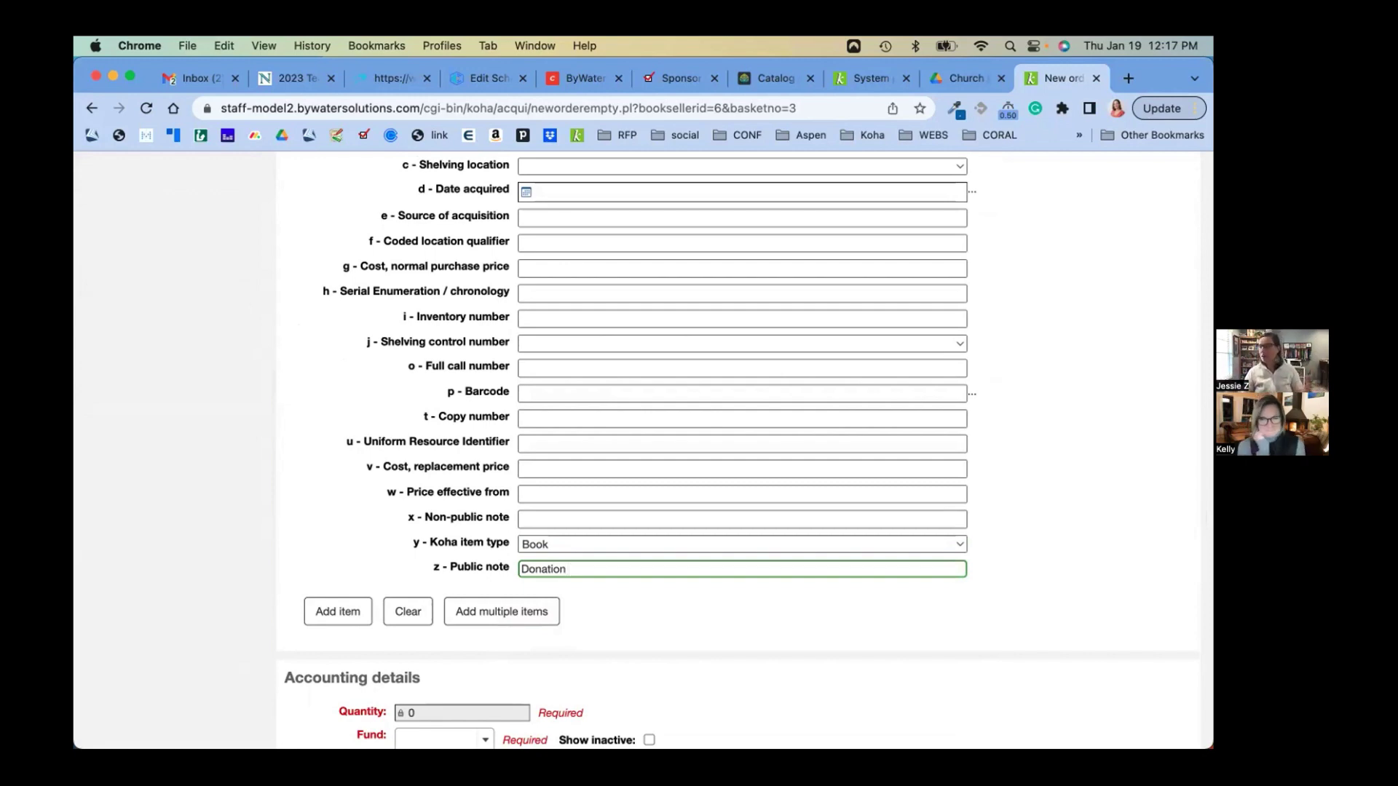
scroll(365, 502, "down", 5)
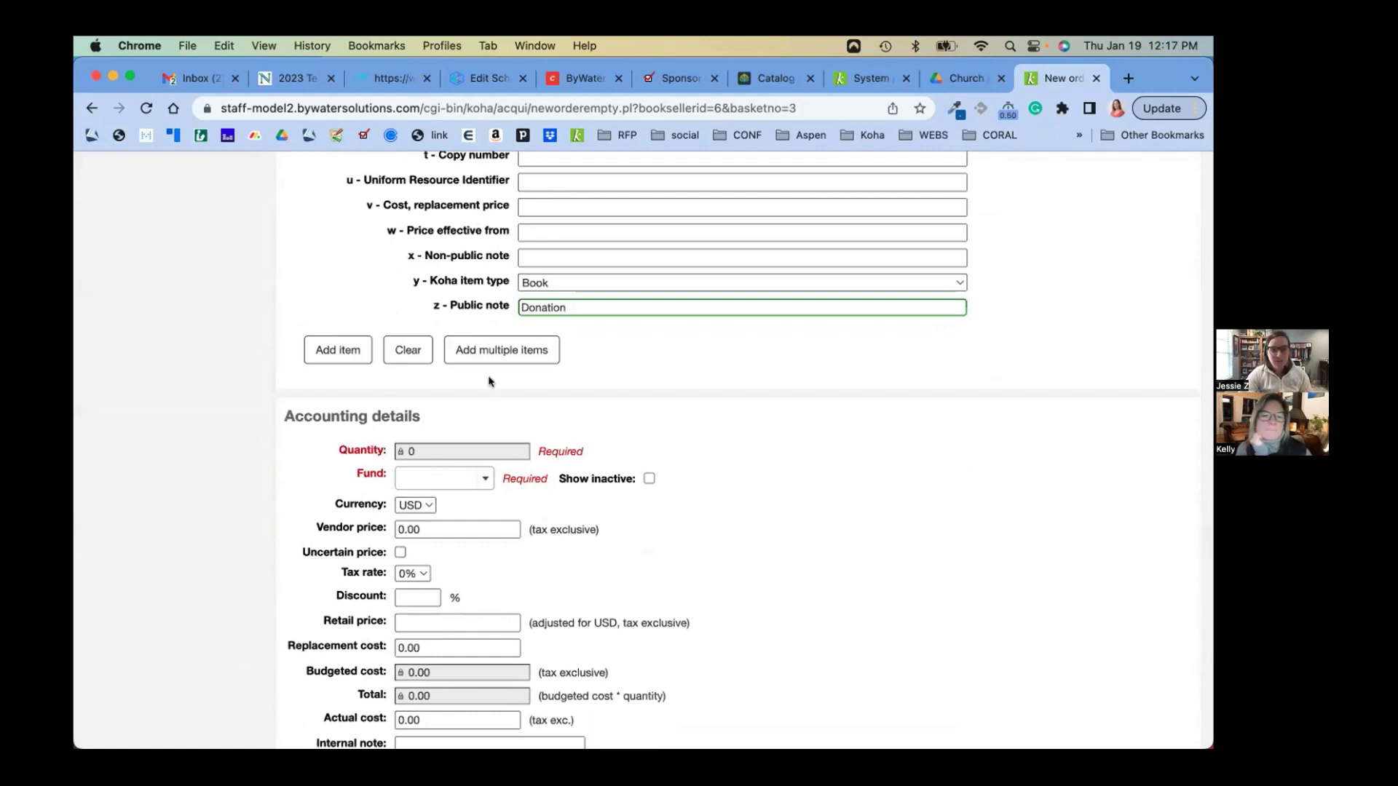
Add the item to the order and charge the order to the Donation & Gifts fund
left_click(337, 348)
scroll(337, 346, "down", 5)
scroll(460, 348, "up", 6)
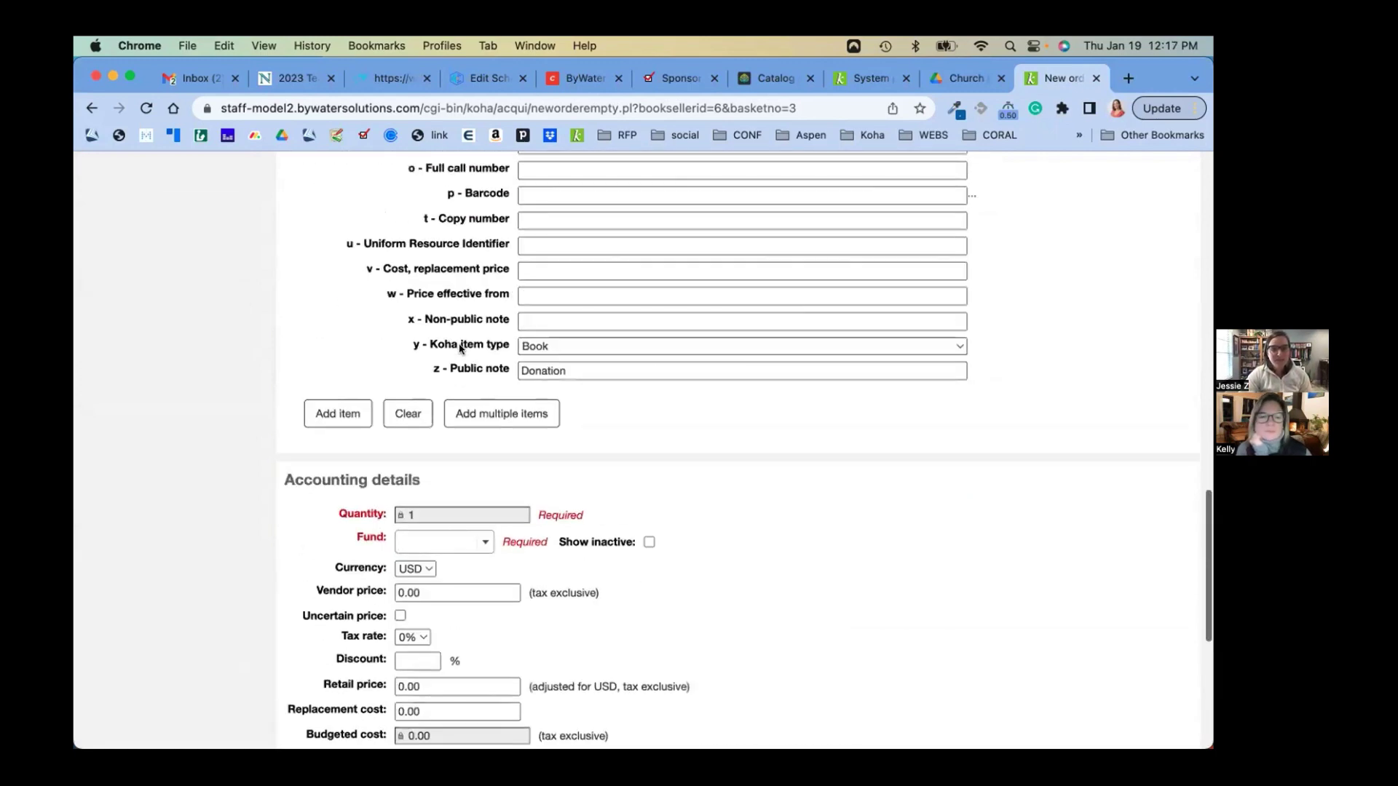
left_click(482, 541)
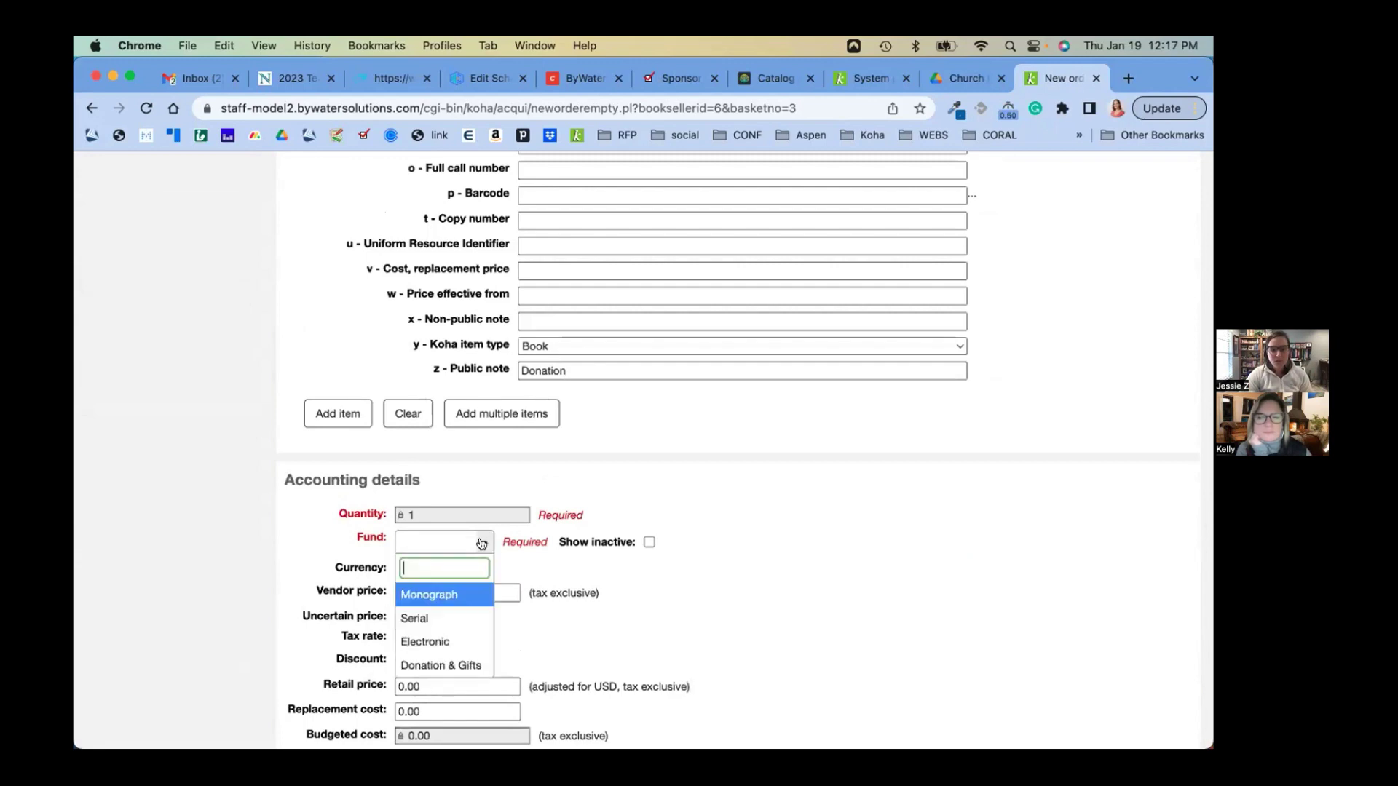
left_click(479, 664)
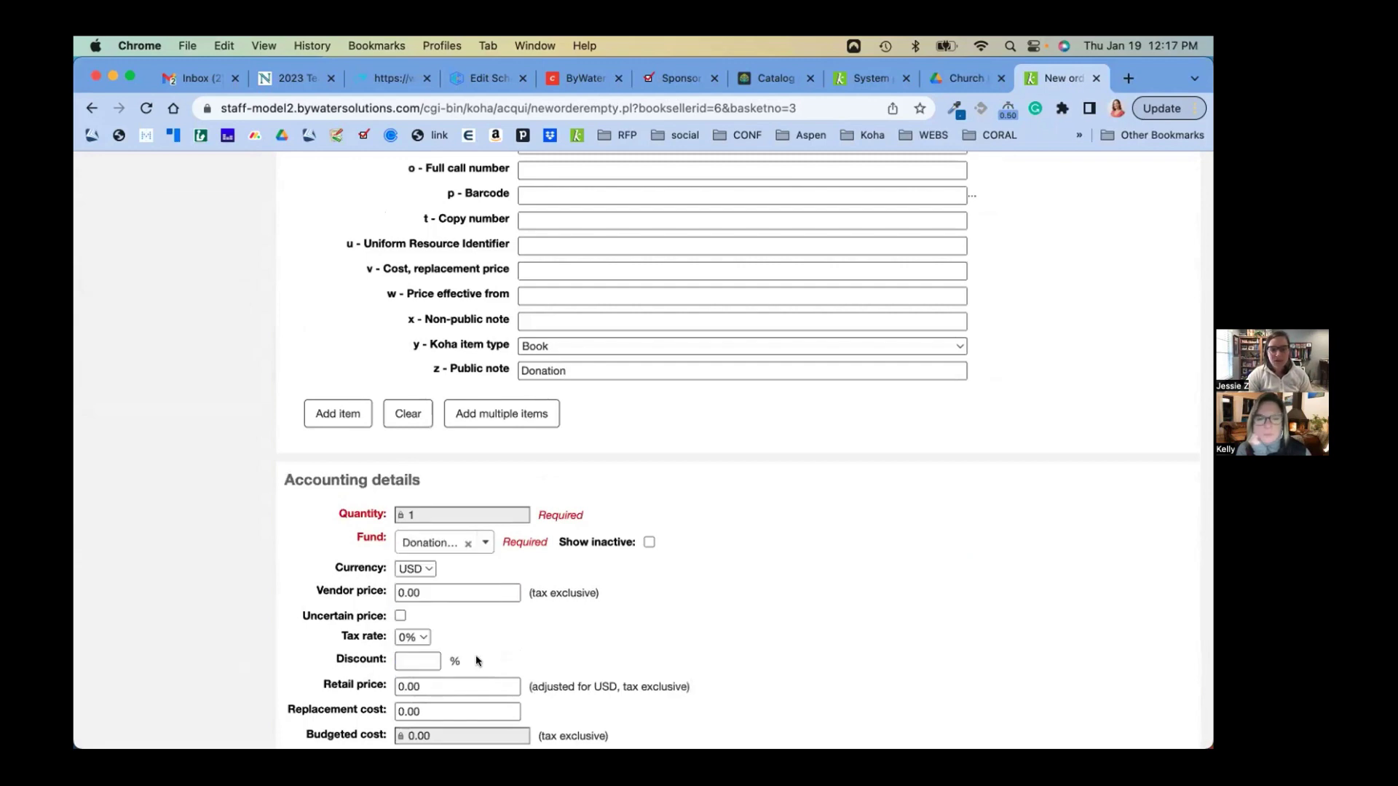
Write an internal note 'donation from' plus the donor's name, and save the order
scroll(396, 466, "down", 3)
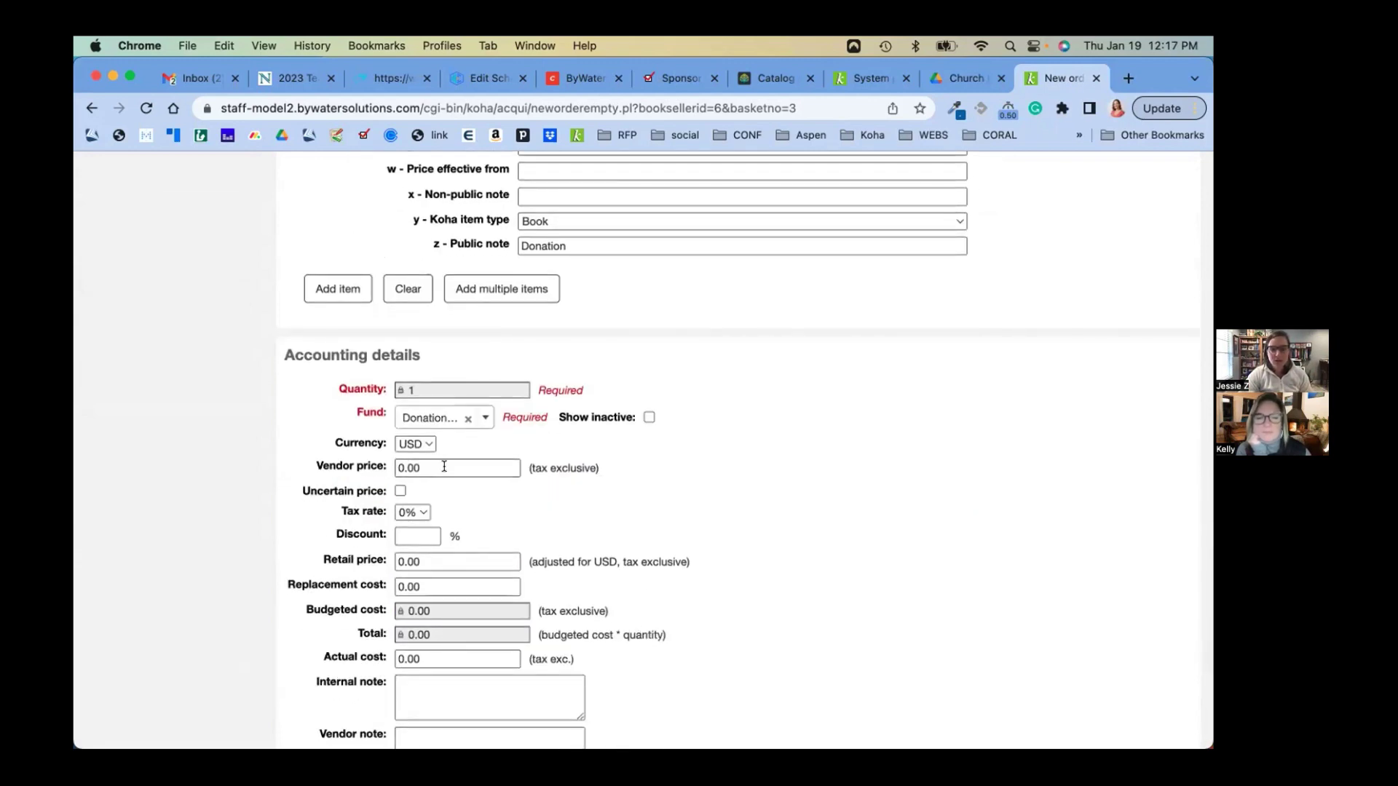
scroll(443, 466, "down", 5)
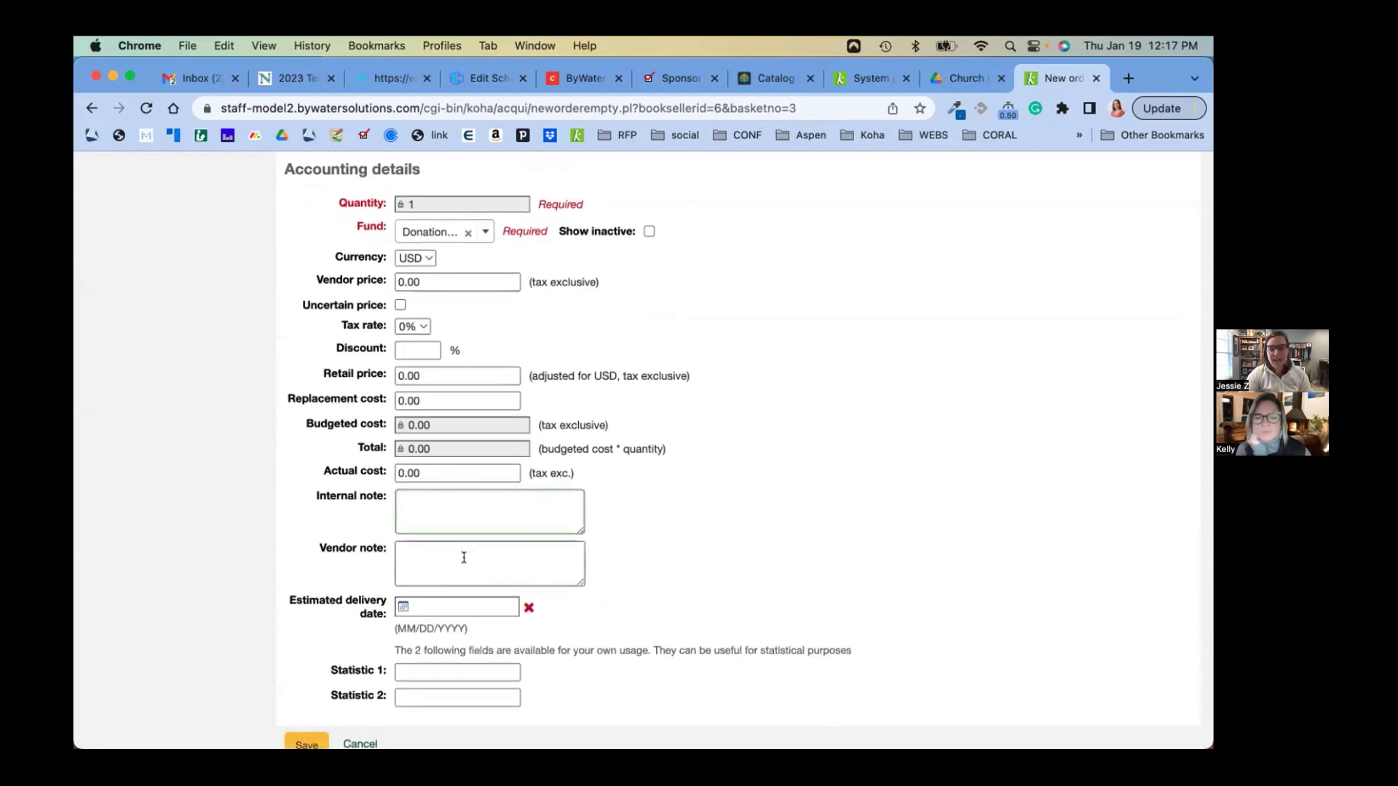
left_click(459, 510)
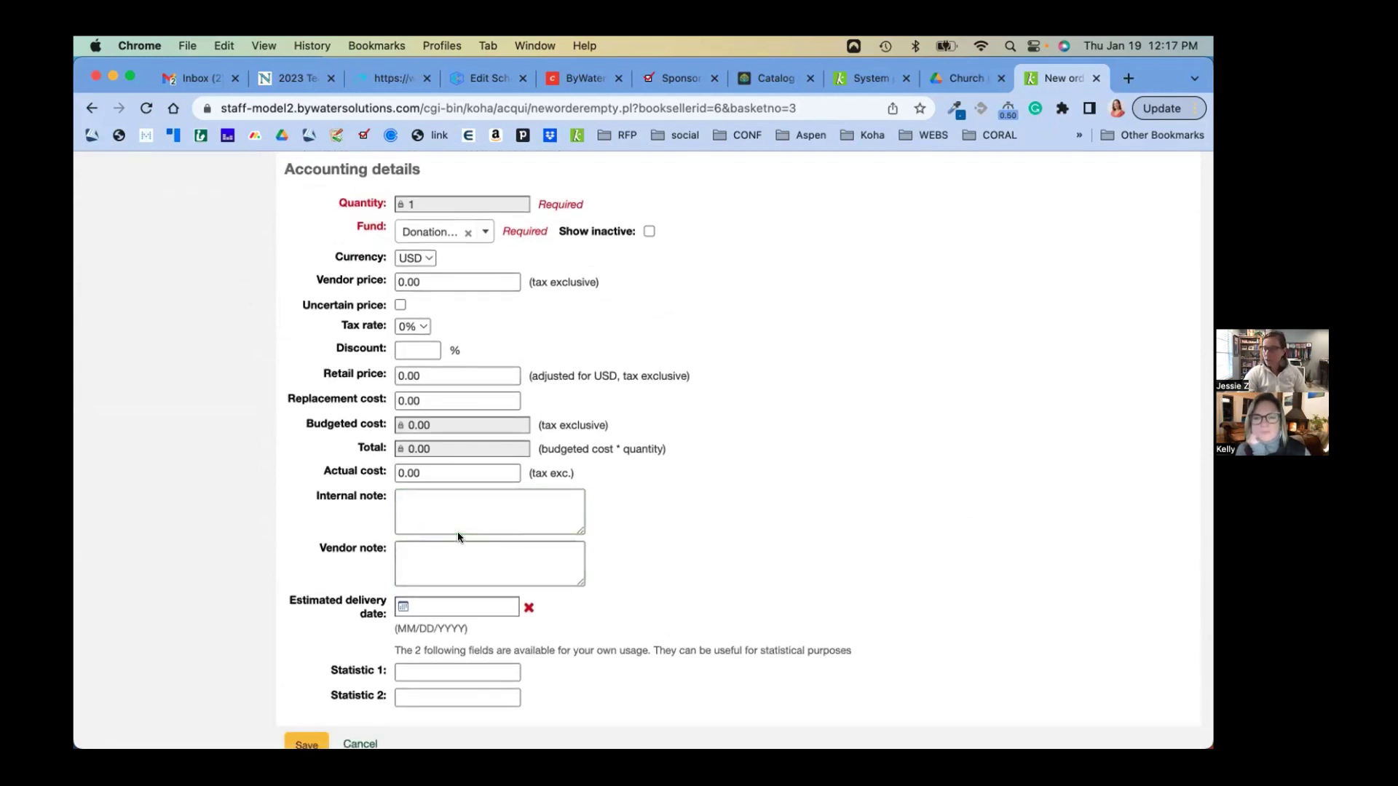
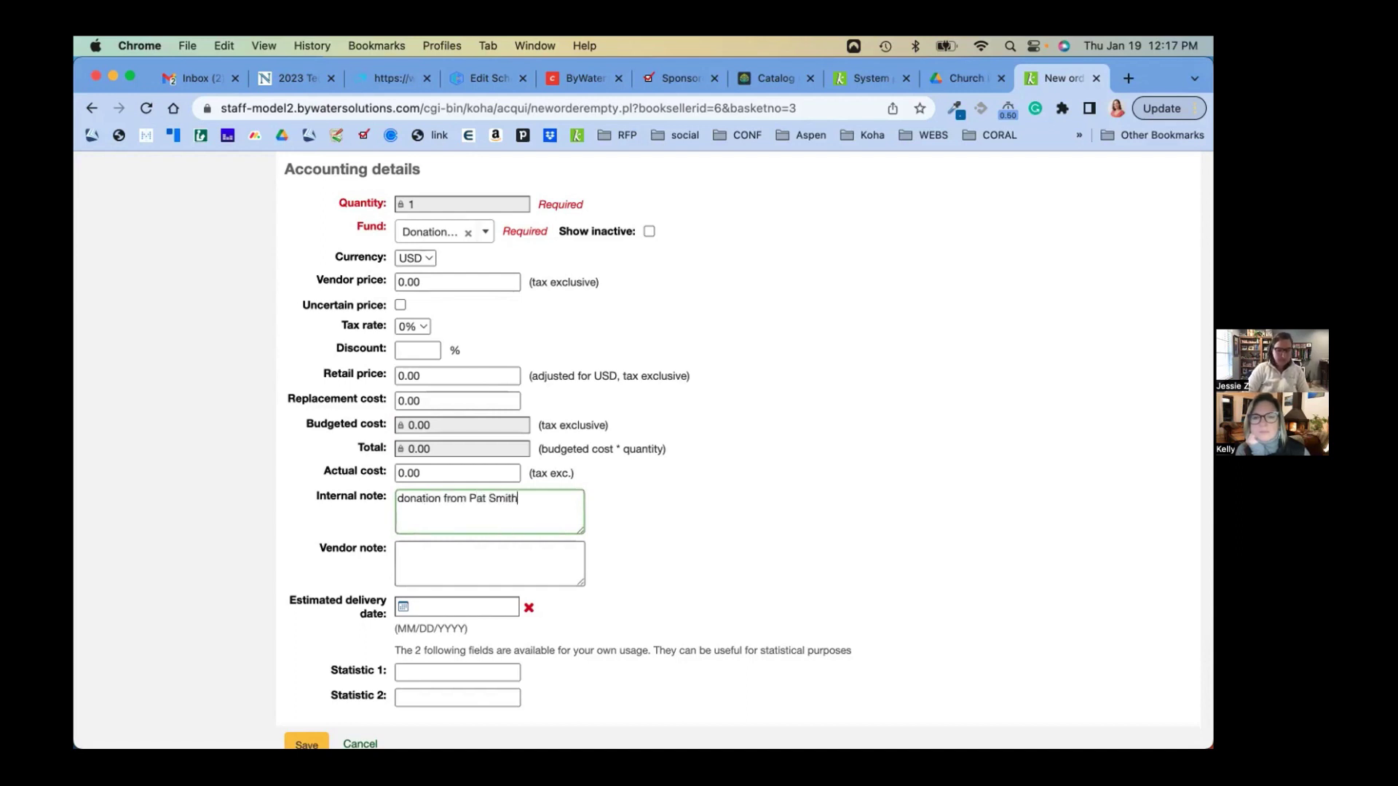
scroll(305, 640, "down", 3)
left_click(305, 649)
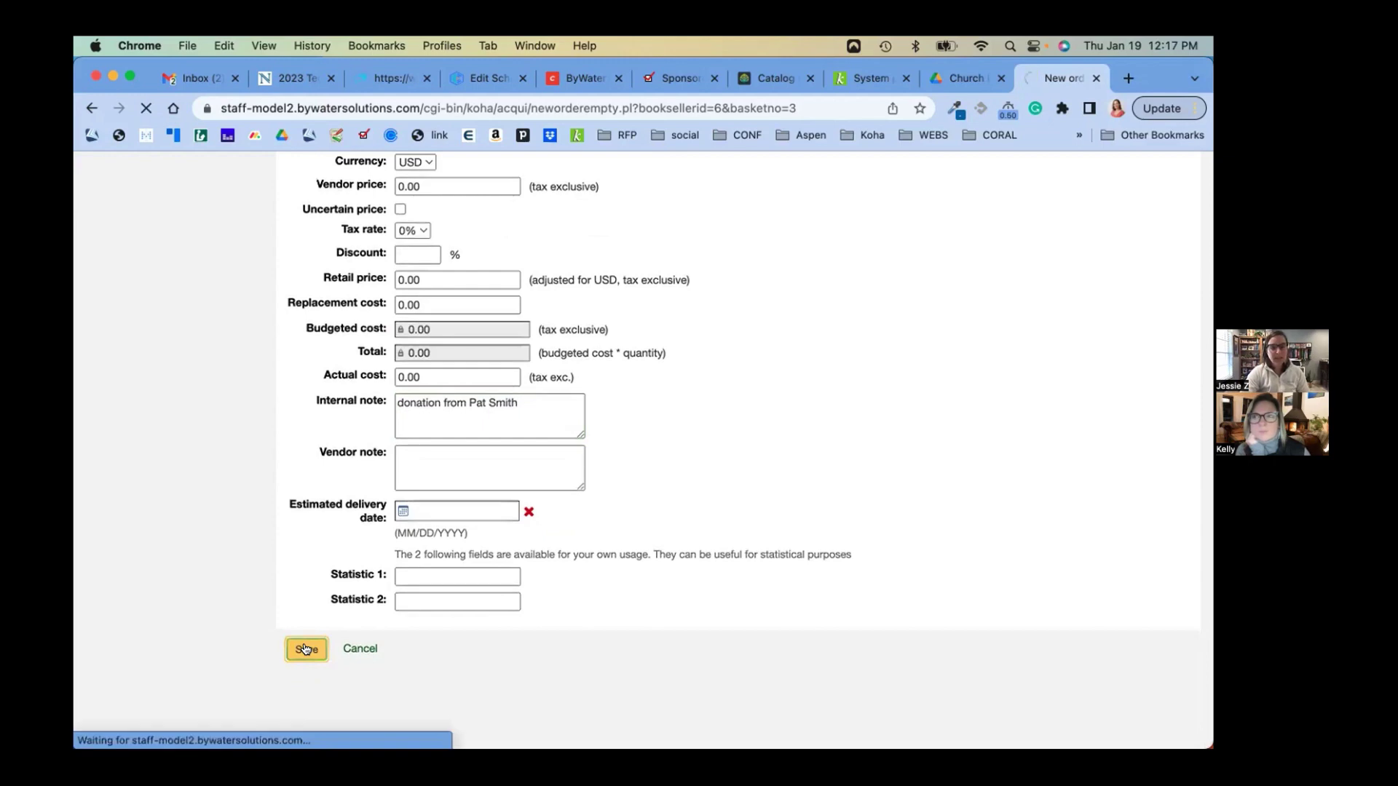
Scroll the basket's Orders table to check the saved Trees in the Appalachian Mountains order
scroll(633, 609, "down", 2)
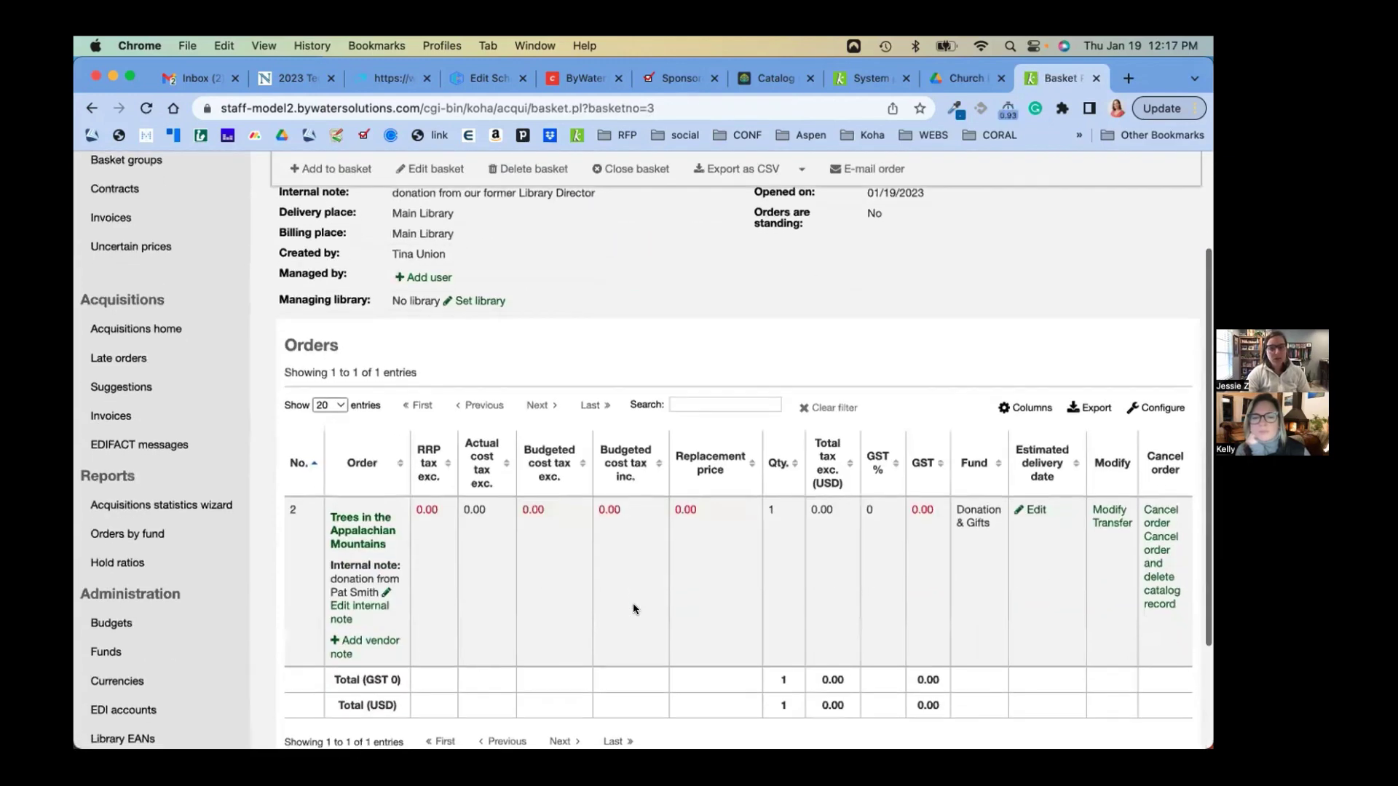
scroll(632, 603, "up", 2)
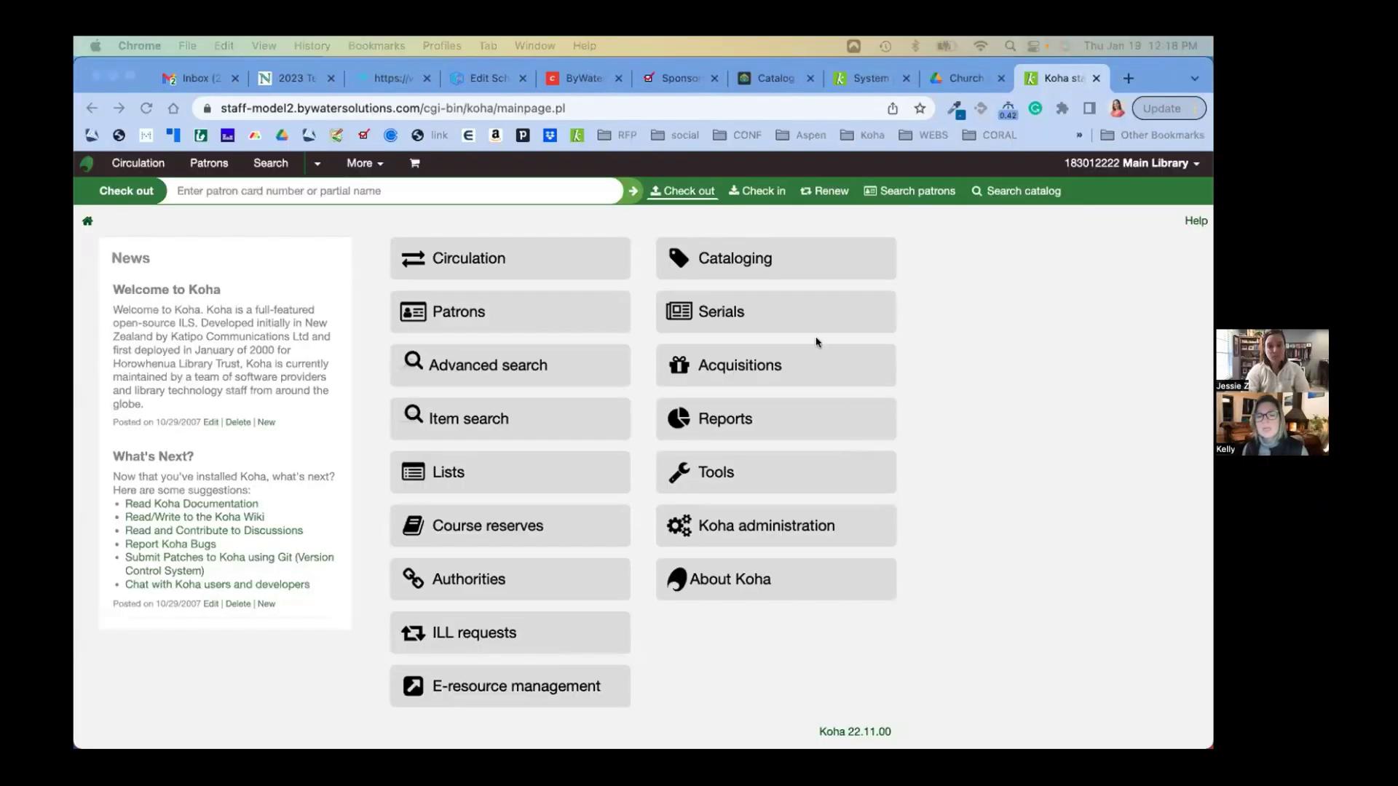
Search Cataloging for 'fire' and open Add/Edit items on the 2016 California fire code record
left_click(750, 261)
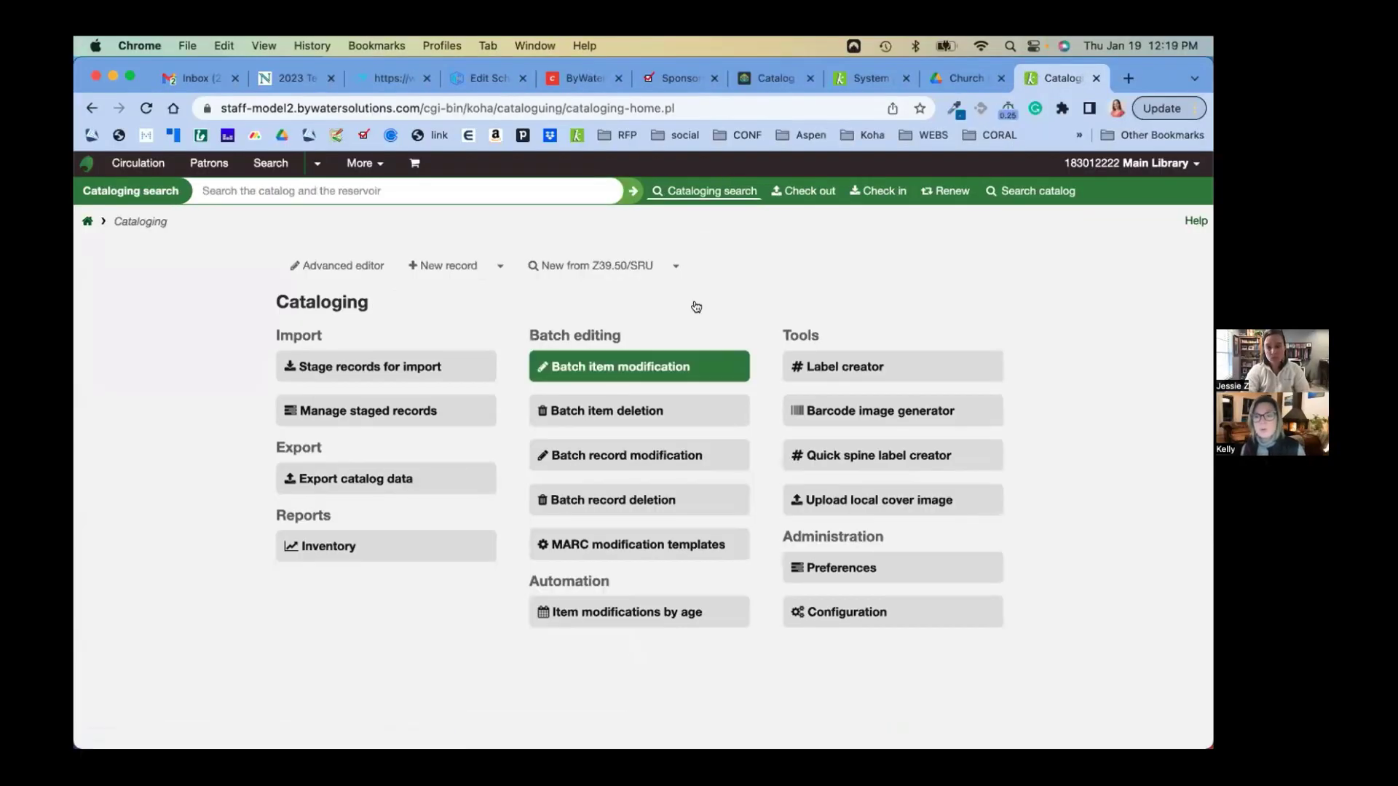
type("fir")
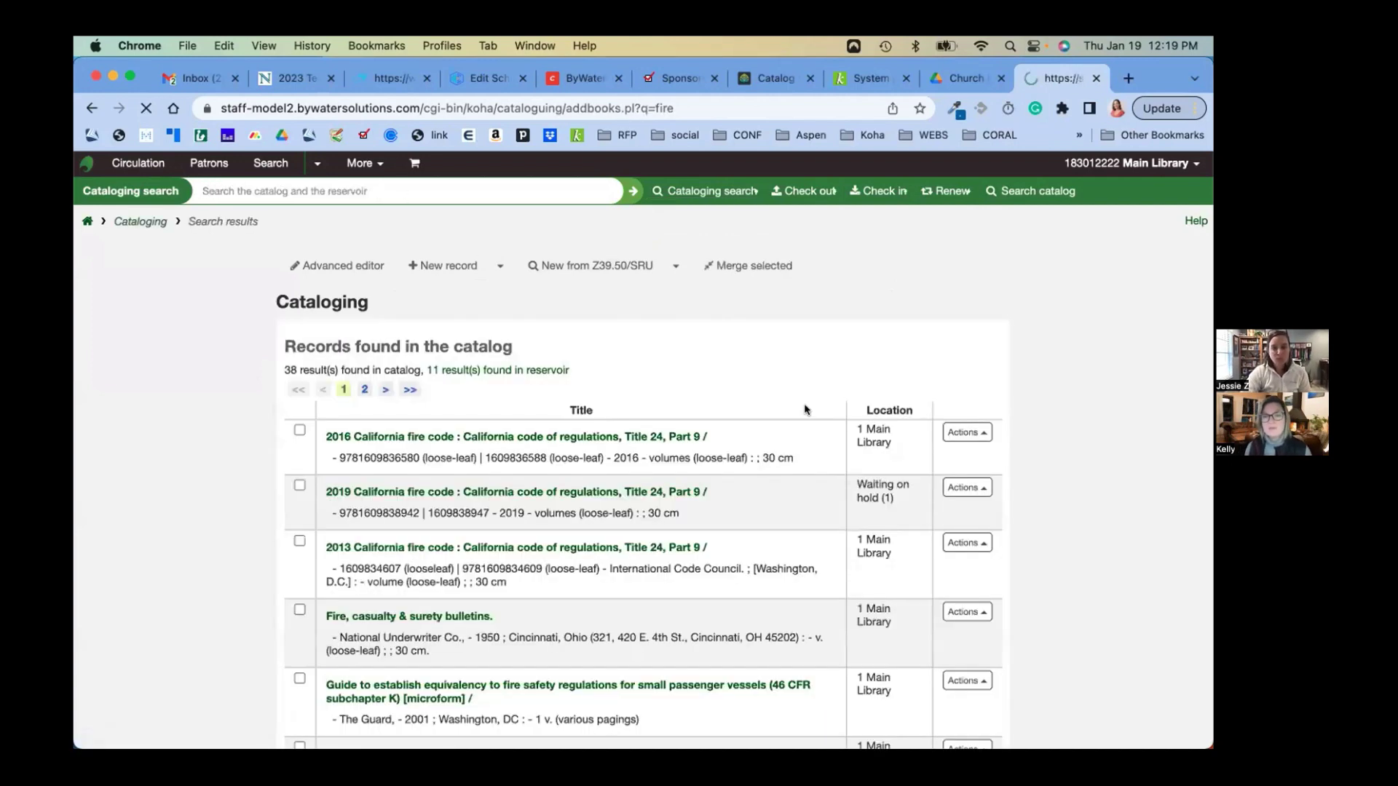
left_click(971, 431)
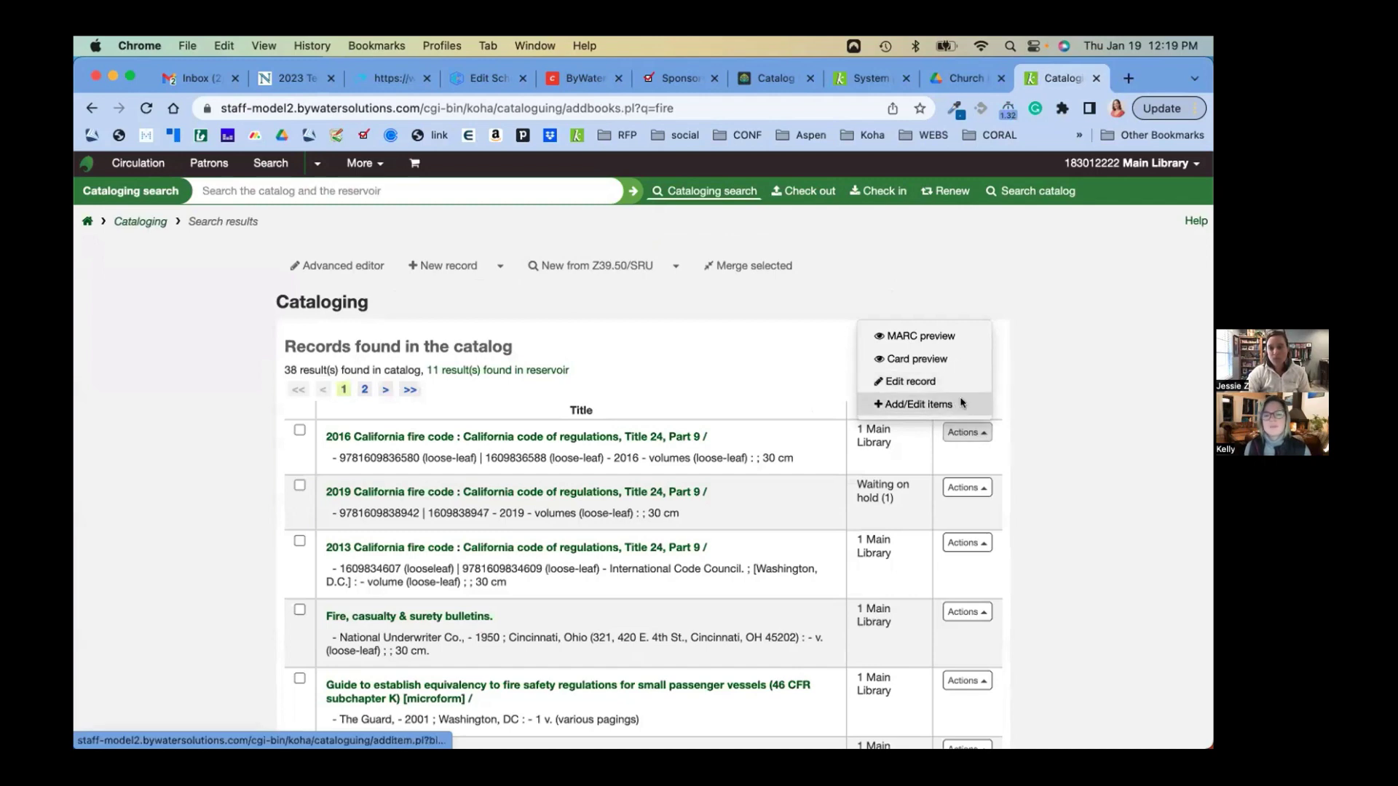
left_click(958, 404)
Look over the item form's source of acquisition, non-public note and public note fields
scroll(867, 547, "down", 5)
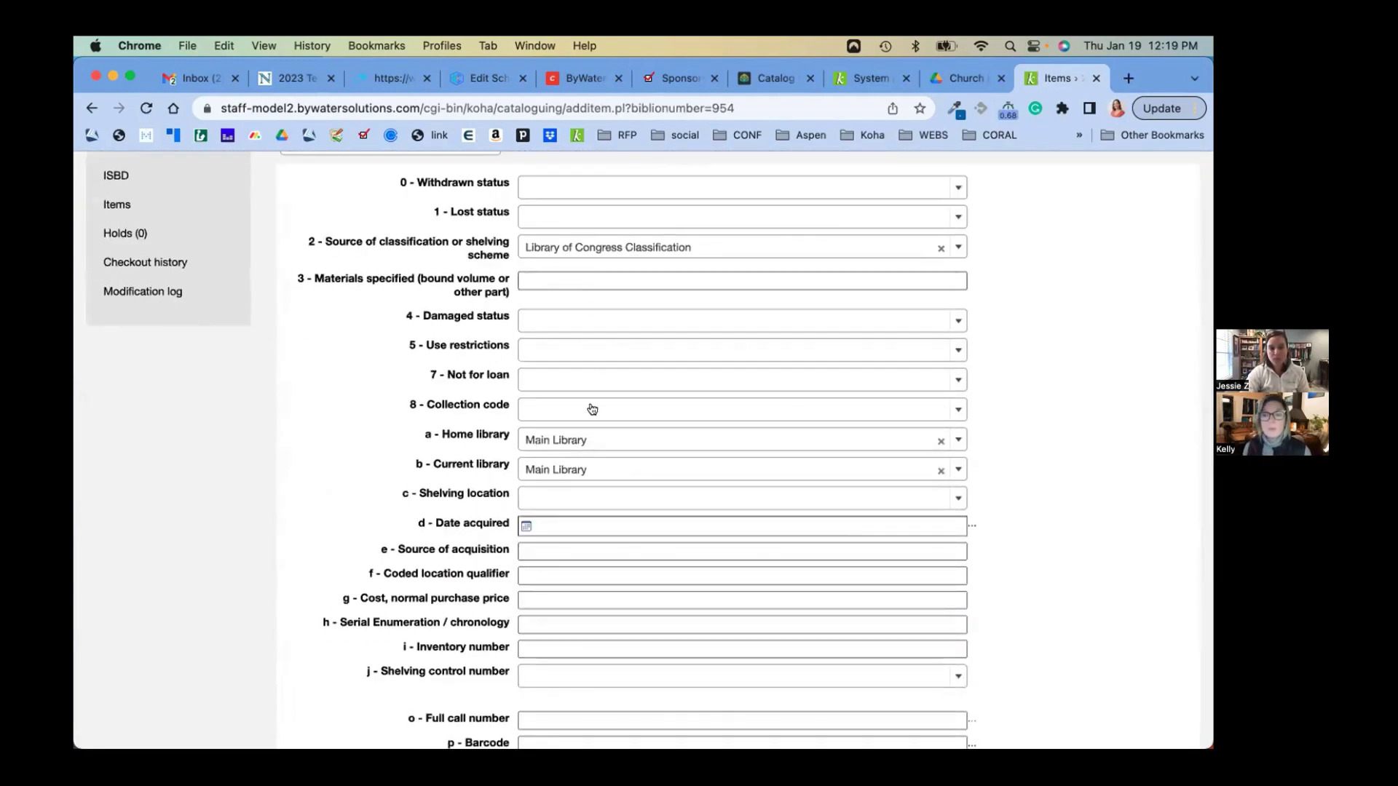
scroll(590, 405, "down", 2)
left_click(558, 449)
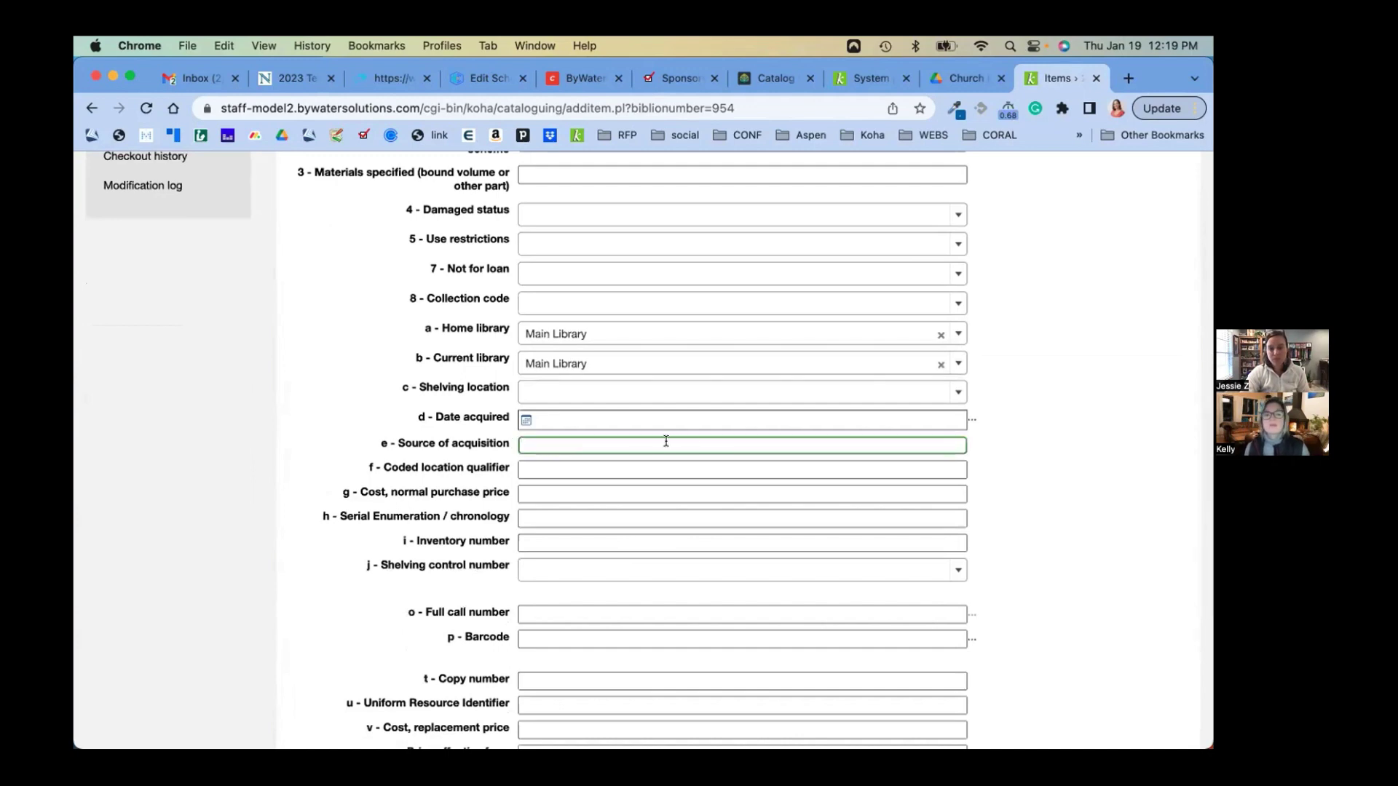
scroll(647, 450, "down", 3)
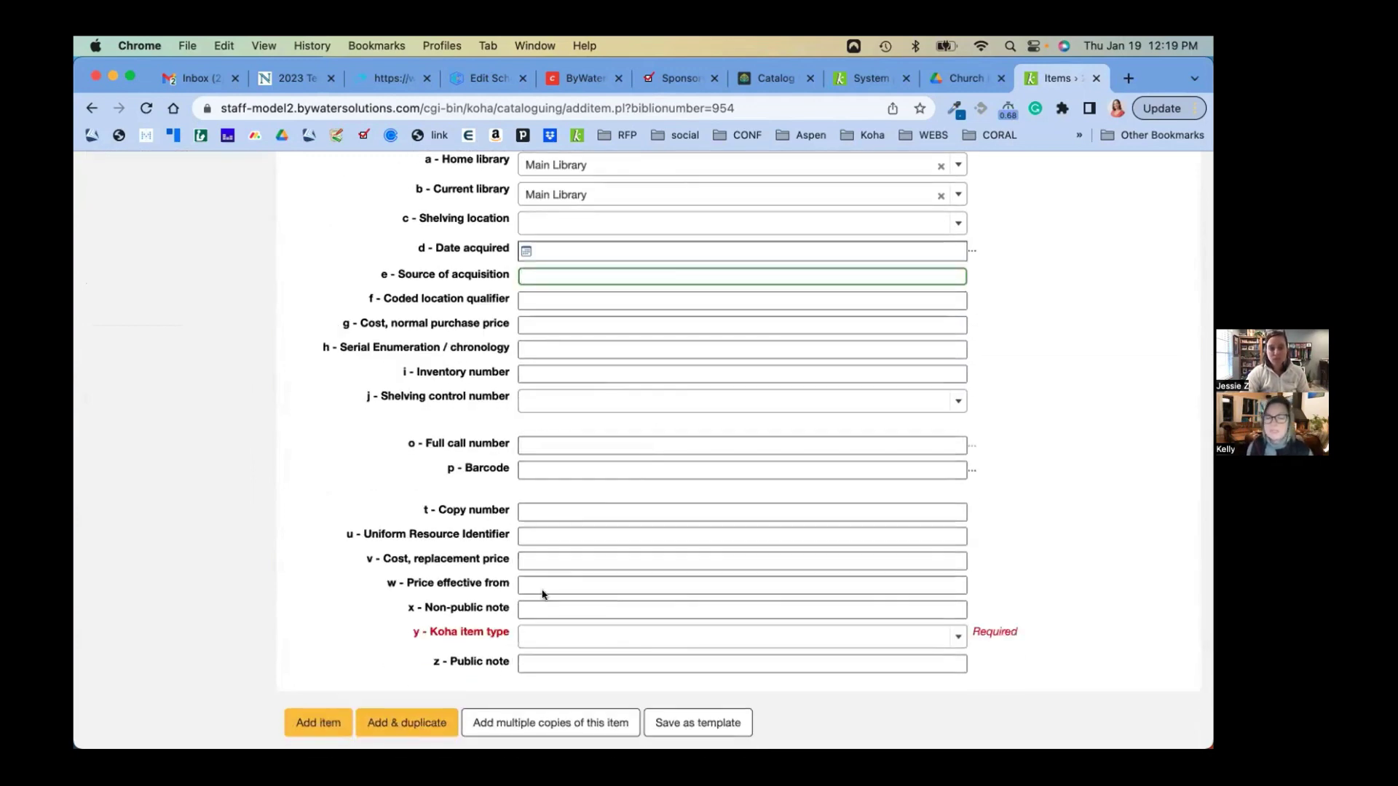
left_click(561, 604)
left_click_drag(430, 667, 515, 663)
left_click_drag(410, 610, 513, 606)
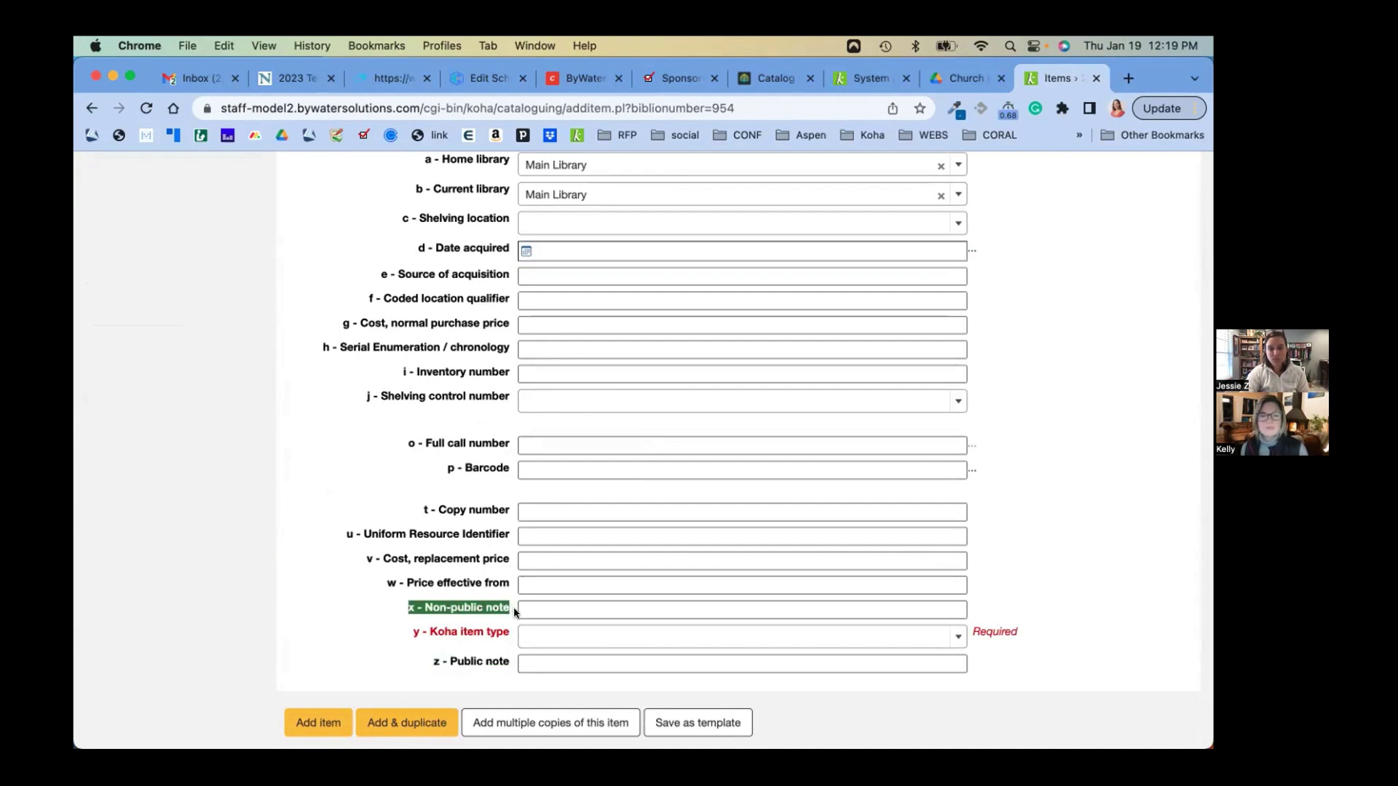